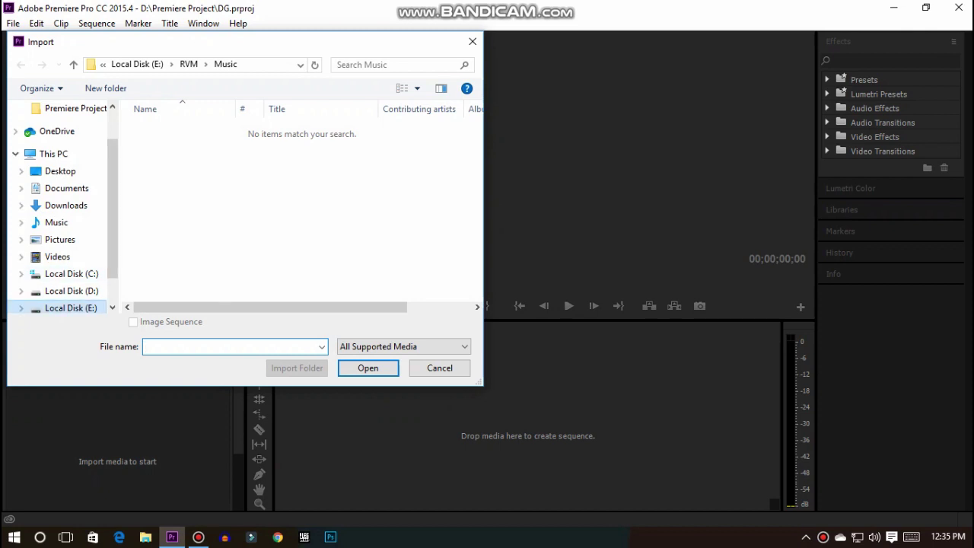
Step: Import the layered file Post 1 from the RVM\Music folder on Local Disk (E:) as Individual Layers
left_click(71, 308)
scroll(228, 218, "down", 1)
key("Return")
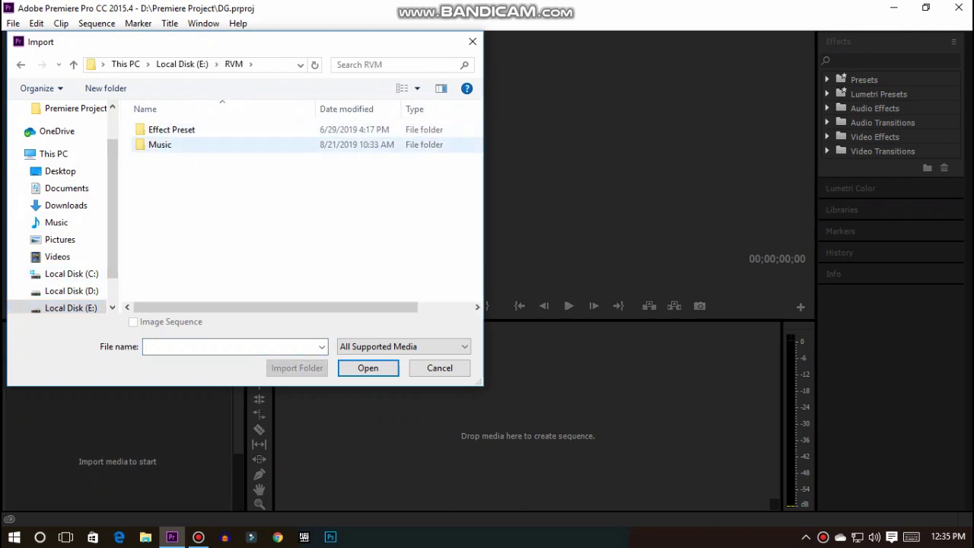
double_click(160, 145)
left_click(160, 175)
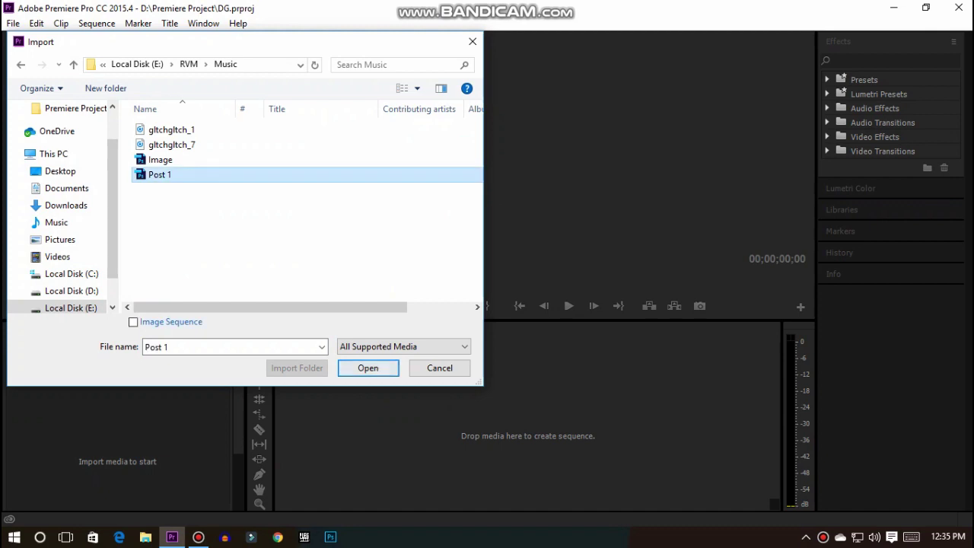
left_click(368, 369)
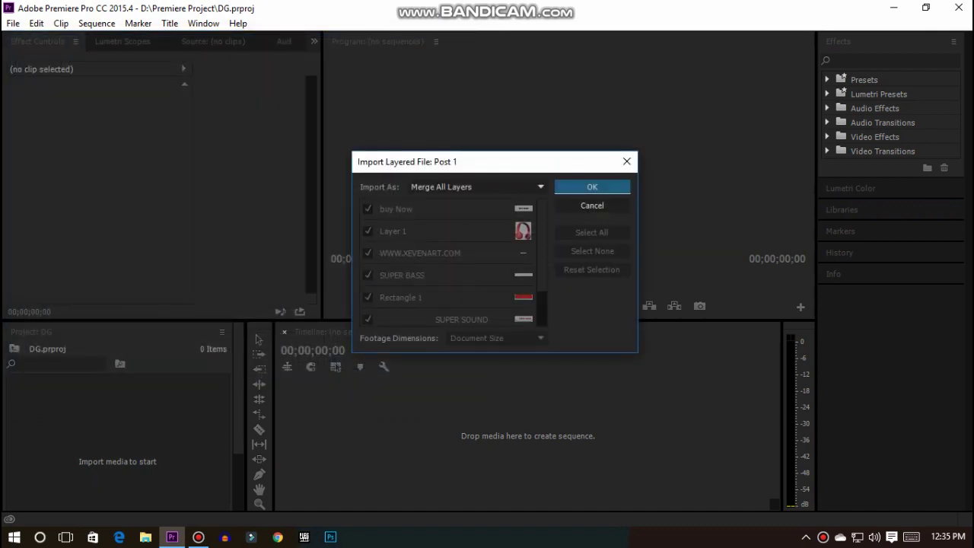
left_click(477, 187)
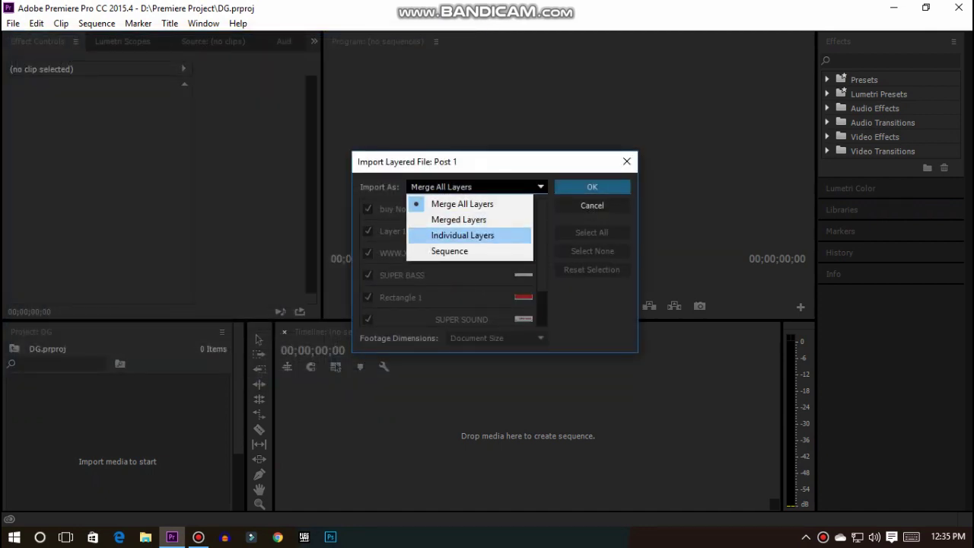
left_click(462, 235)
left_click(592, 186)
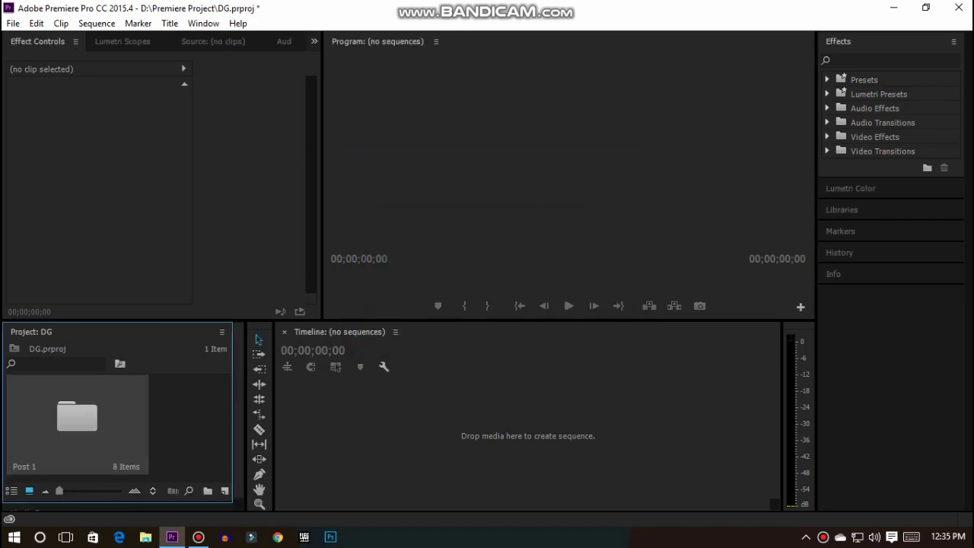
Step: Create a sequence from the Background layer in the Post 1 bin and stack the "let the" layer on V2
double_click(77, 416)
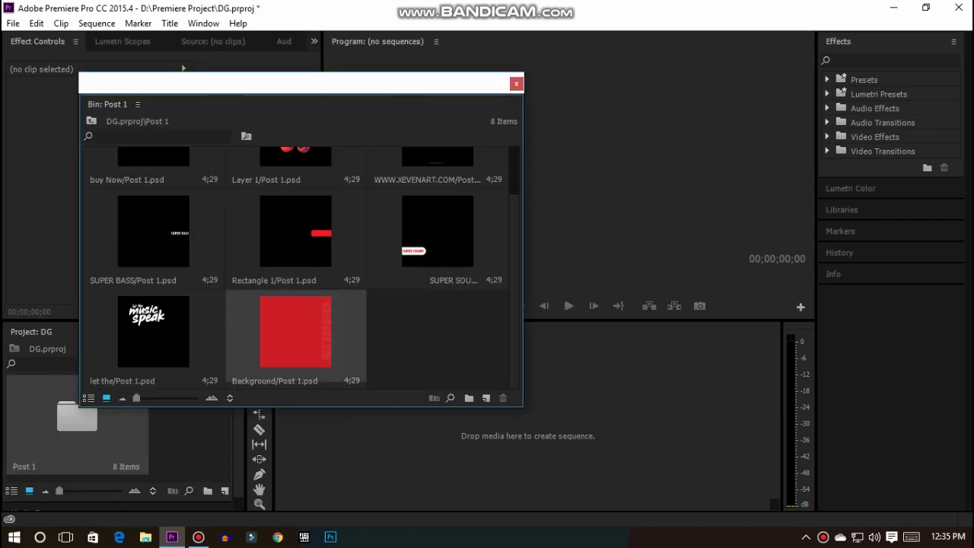
left_click_drag(295, 332, 528, 436)
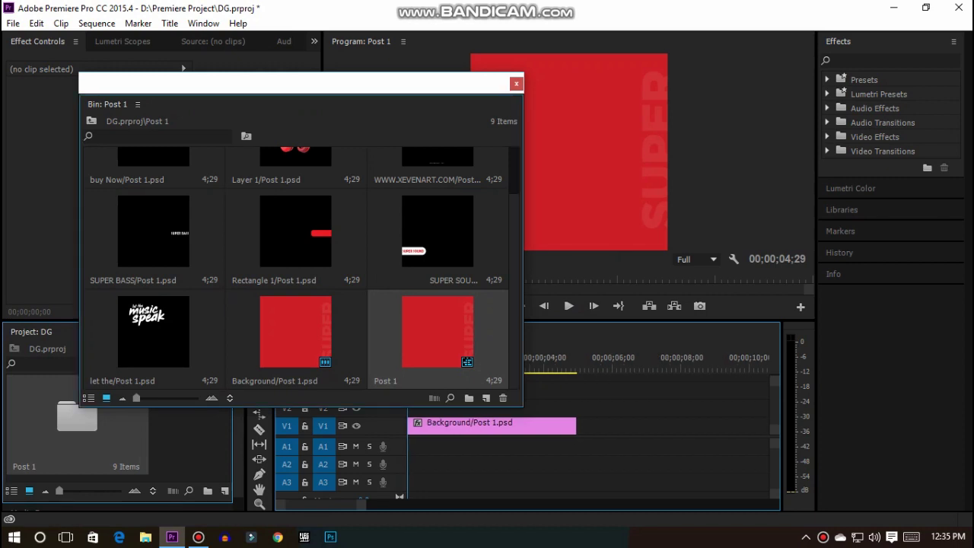
left_click_drag(153, 333, 414, 408)
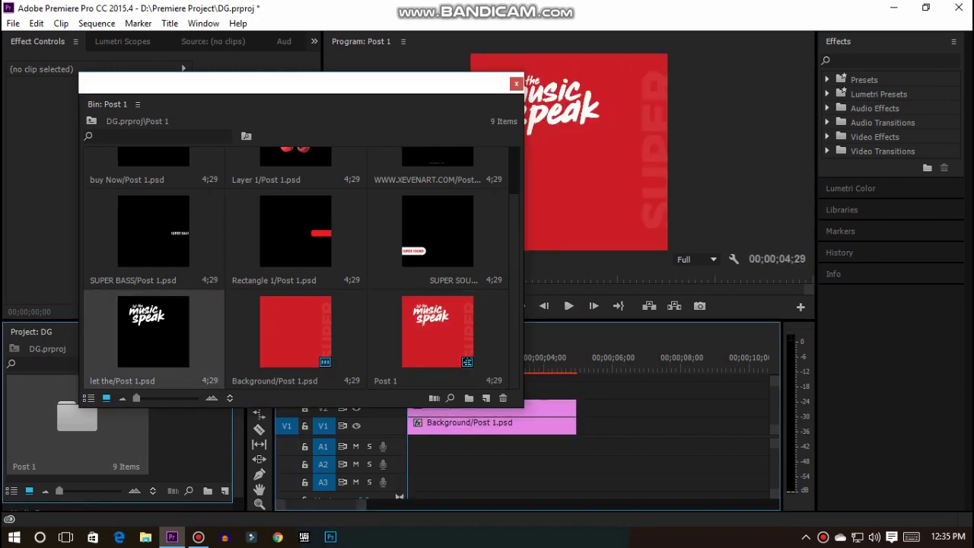
Step: Add the SUPER SOUND, Rectangle 1 and SUPER BASS layers on V3, V4 and V5, and close the Post 1 bin
left_click_drag(437, 231, 536, 390)
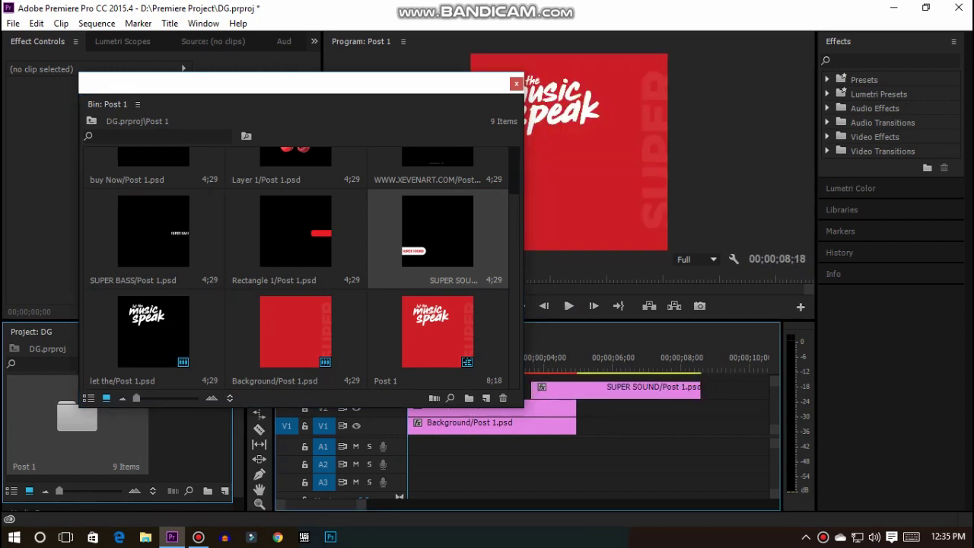
mouse_move(775, 380)
left_mouse_down()
mouse_move(774, 401)
mouse_move(775, 375)
left_mouse_up()
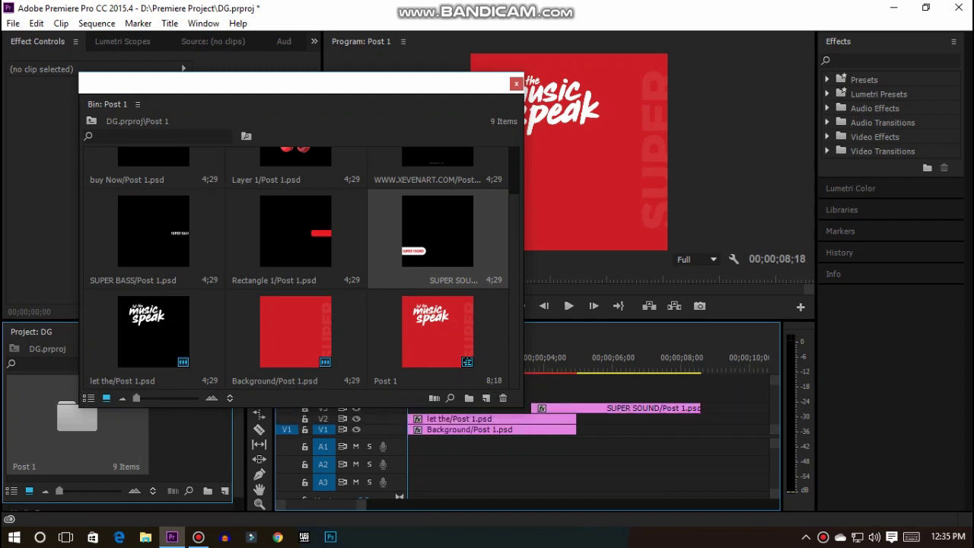
left_click_drag(296, 230, 543, 397)
left_click_drag(153, 231, 567, 379)
key("ctrl+equal")
key("ctrl+equal")
key("ctrl+equal")
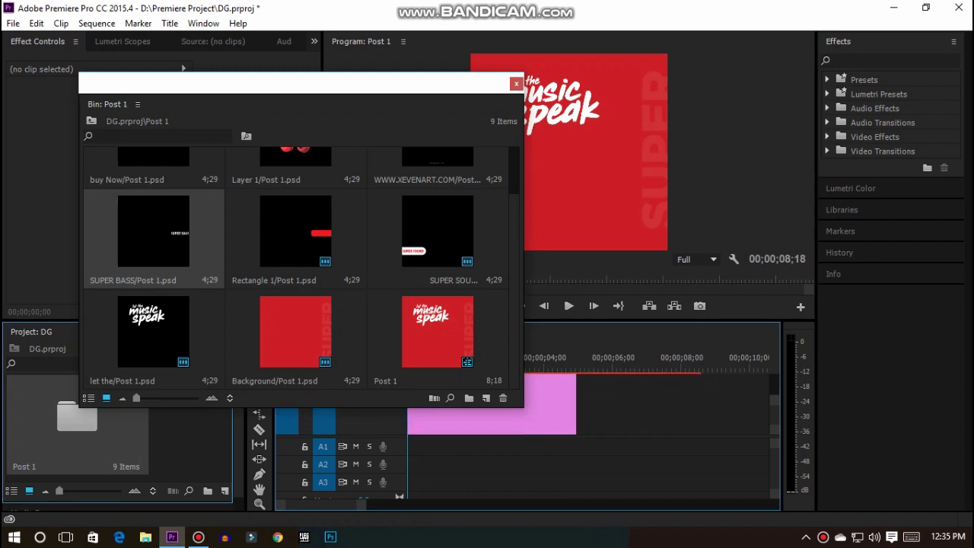
key("ctrl+minus")
key("ctrl+minus")
key("ctrl+minus")
scroll(342, 422, "up", 5)
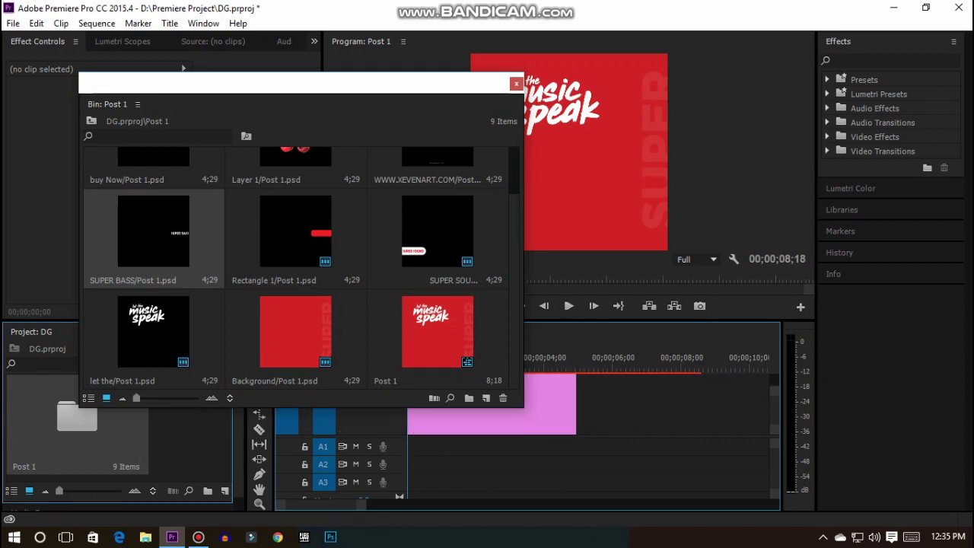
scroll(343, 422, "down", 5)
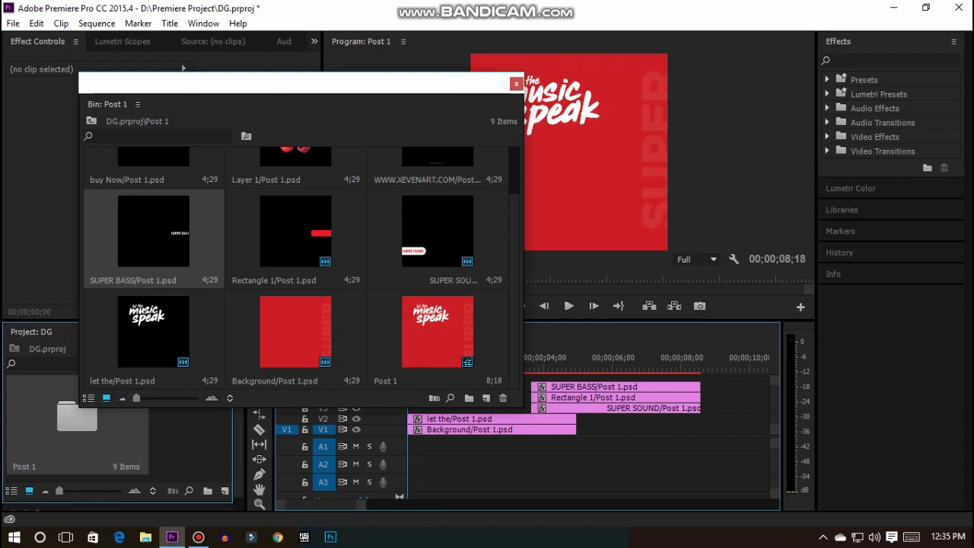
left_click(516, 83)
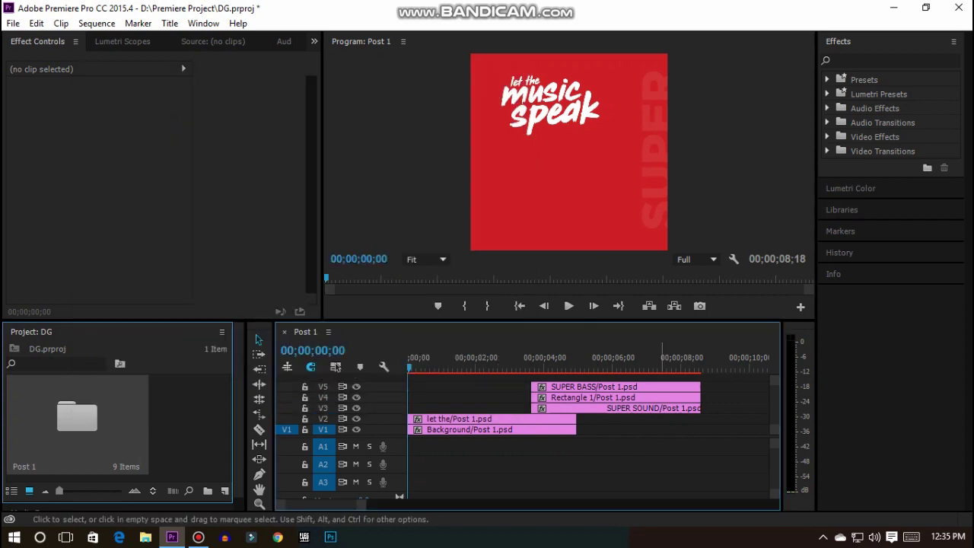
left_click_drag(350, 437, 350, 487)
double_click(77, 417)
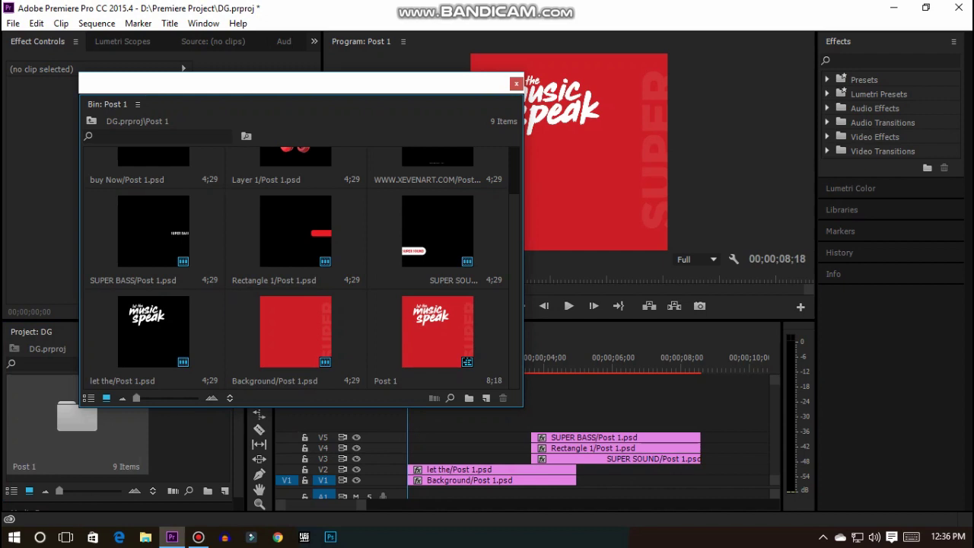
scroll(304, 266, "up", 2)
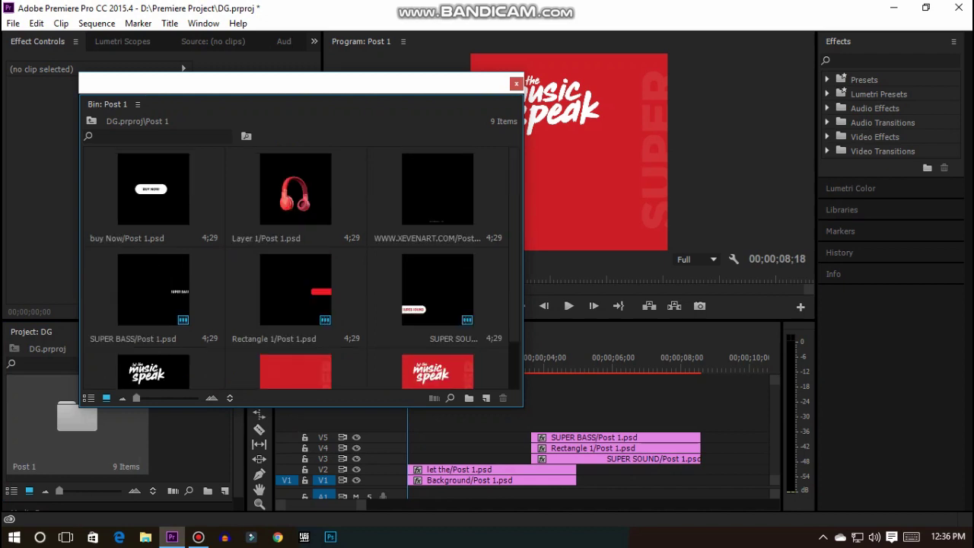
left_click_drag(438, 190, 536, 428)
left_click_drag(296, 195, 541, 403)
left_click(516, 83)
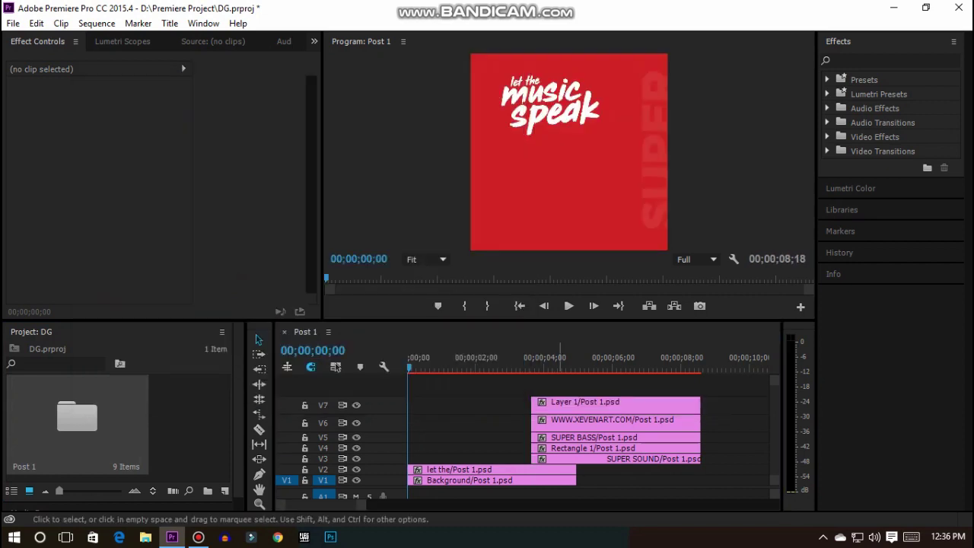
left_click_drag(654, 459, 455, 459)
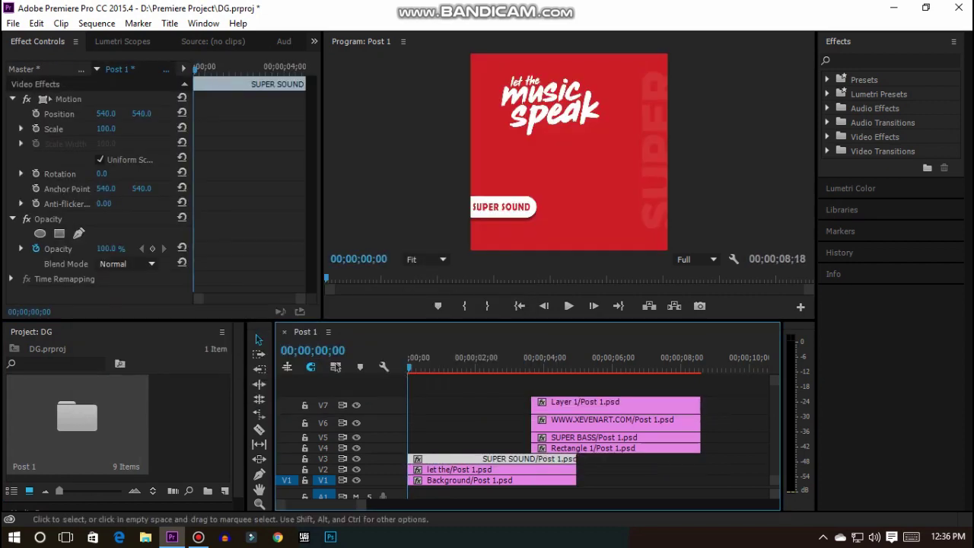
left_click_drag(559, 448, 439, 437)
left_click_drag(444, 448, 434, 448)
left_click_drag(619, 423, 486, 419)
Step: Align Layer 1 with the sequence start and extend all seven clips to end at 00;00;10;00
left_click_drag(659, 402, 748, 405)
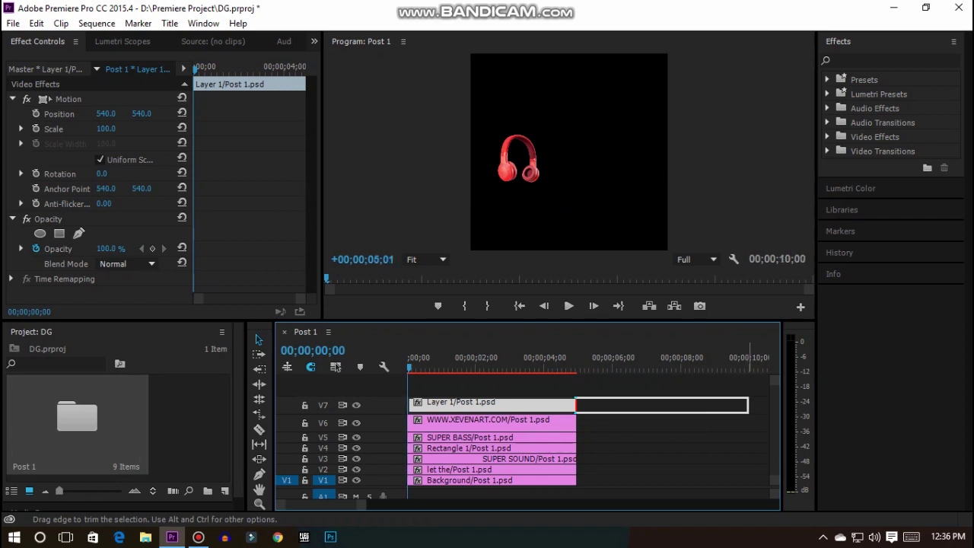
left_click_drag(577, 422, 748, 422)
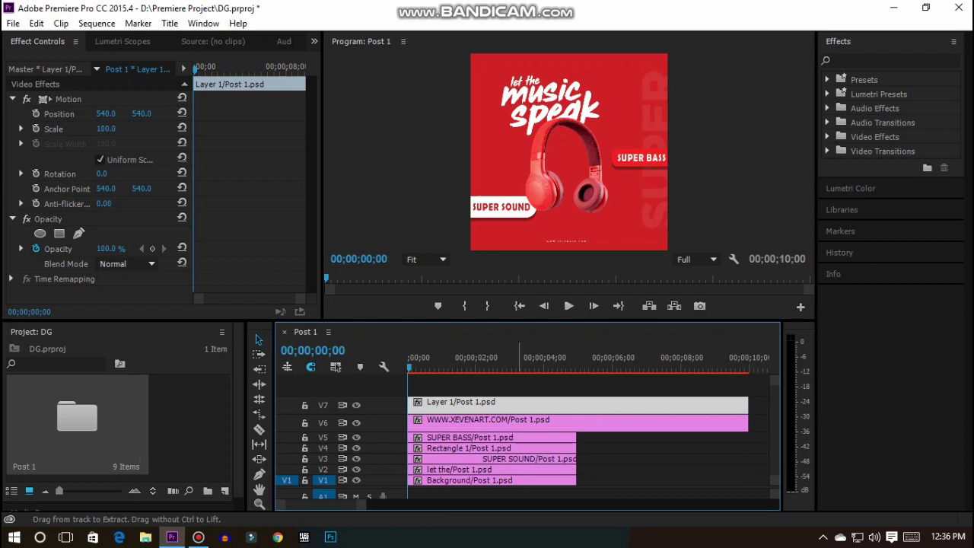
left_click(519, 438)
left_click(520, 448)
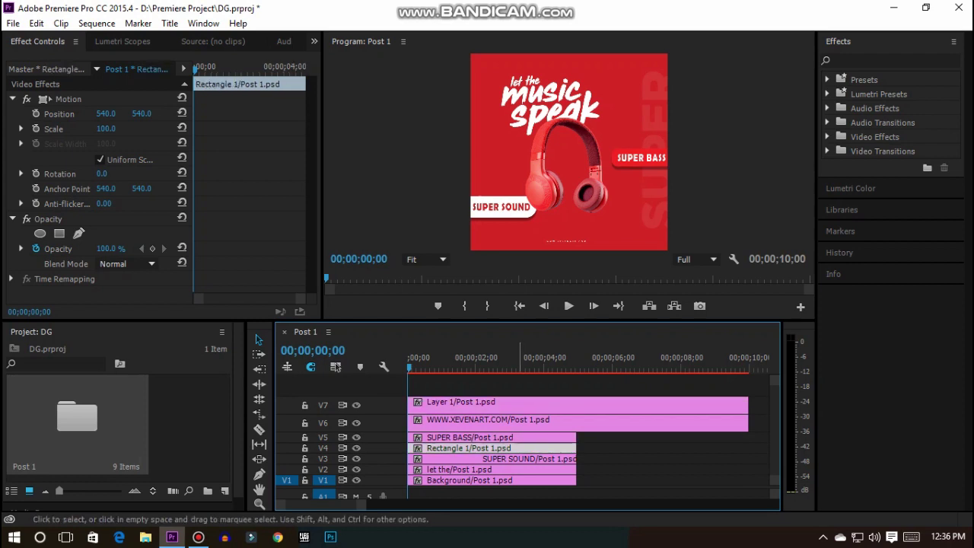
left_click(520, 438)
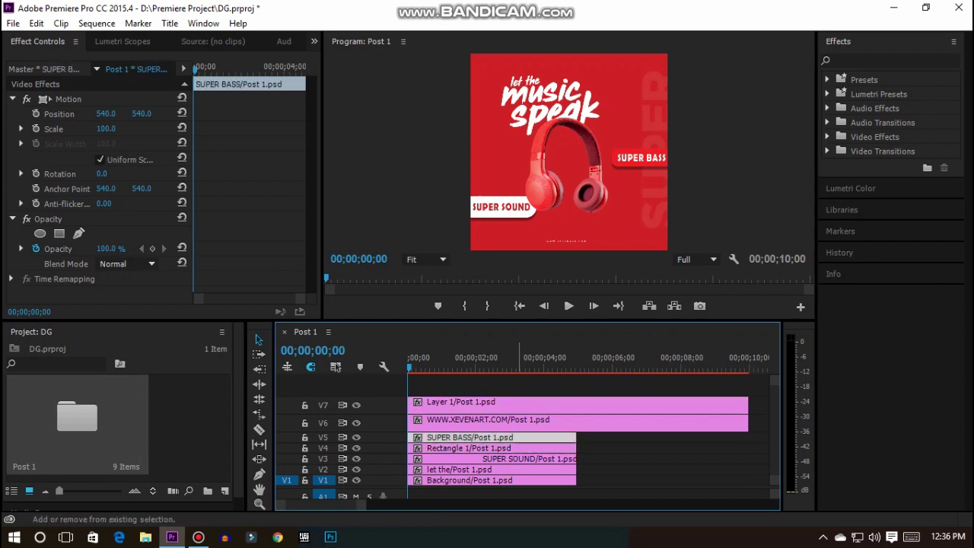
left_click(520, 448, "shift")
left_click(521, 459, "shift")
left_click(522, 470, "shift")
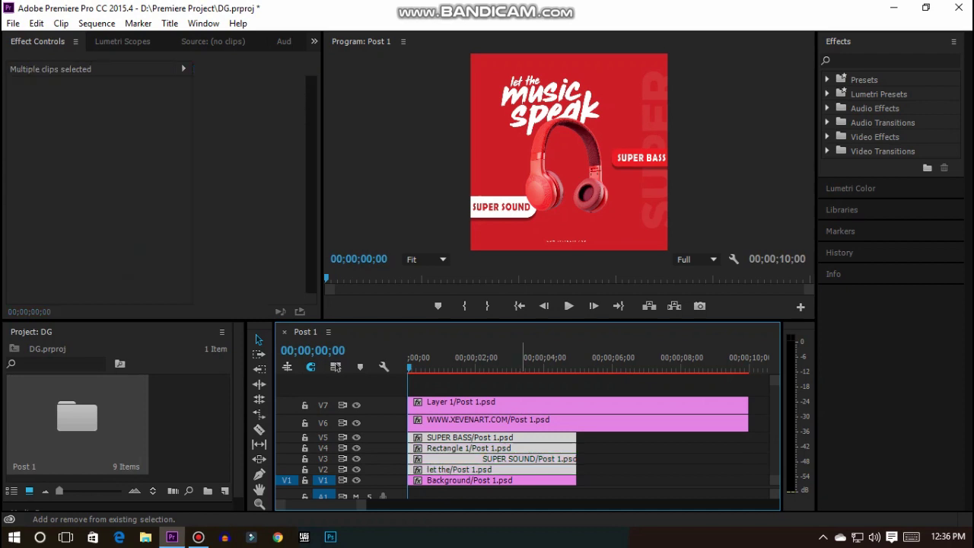
left_click(523, 480, "shift")
left_click_drag(577, 454, 748, 453)
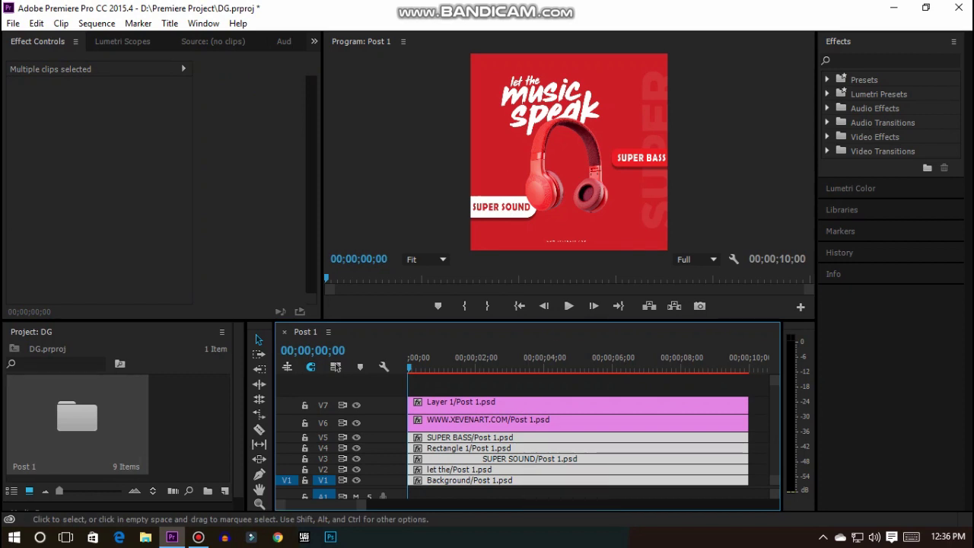
left_click(544, 385)
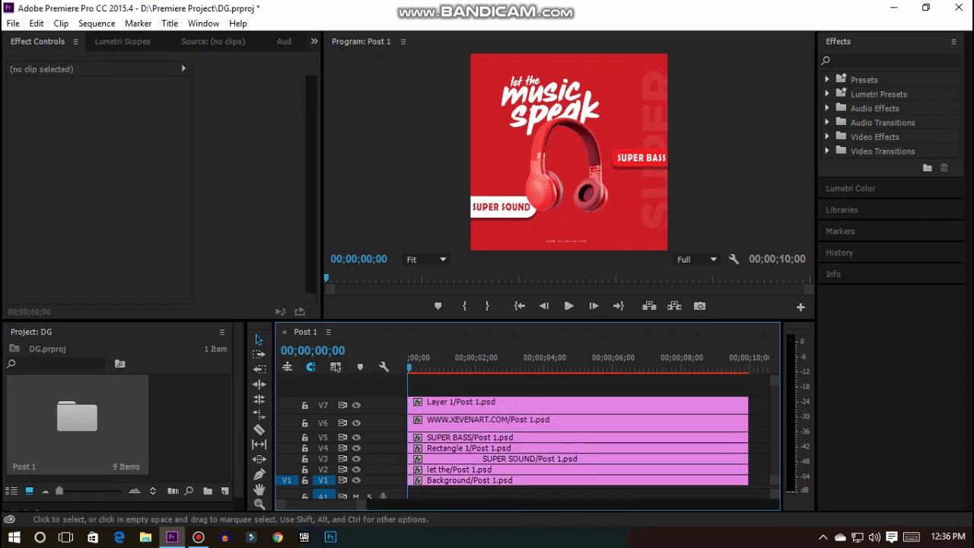
Step: Shift the clips on V2 through V6 so they start at about 00;00;01;10, leaving Background and Layer 1 in place
left_click(441, 480)
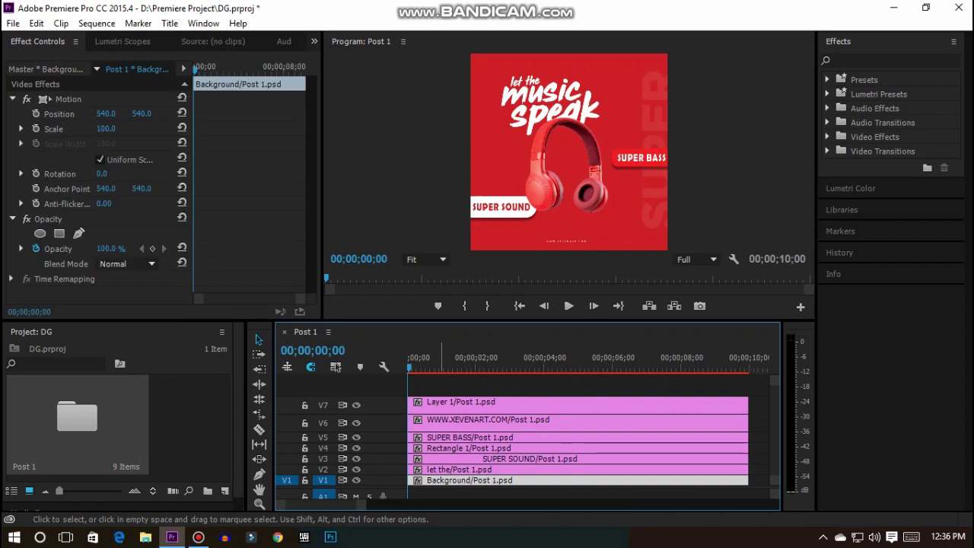
left_click(441, 470)
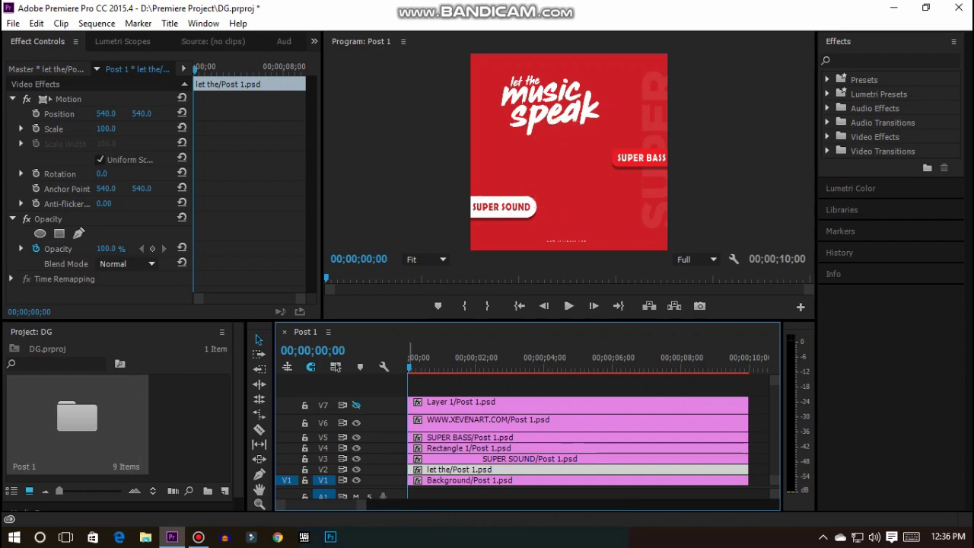
left_click_drag(481, 420, 580, 470)
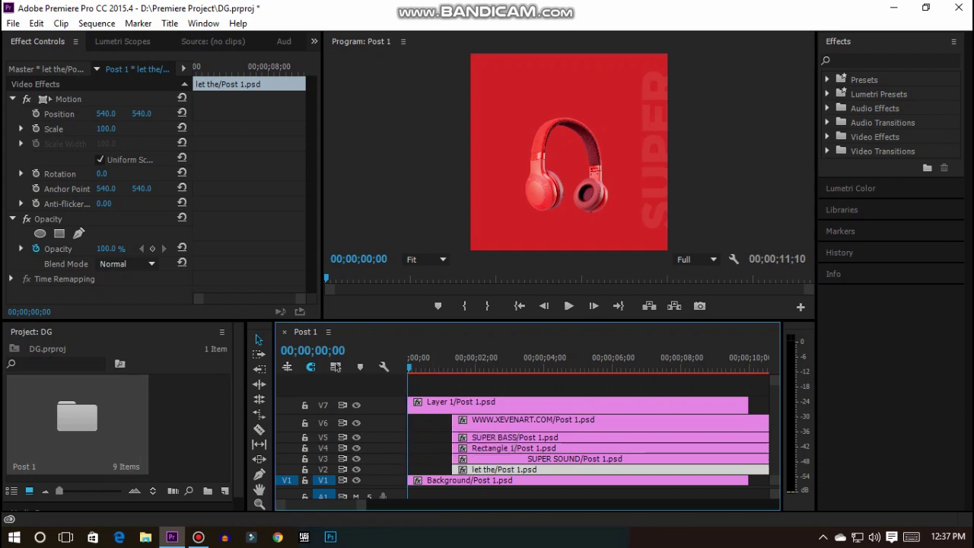
Step: Split the Layer 1 clip on V7 at 00;00;00;15 with the Razor tool
key("Right")
key("Right")
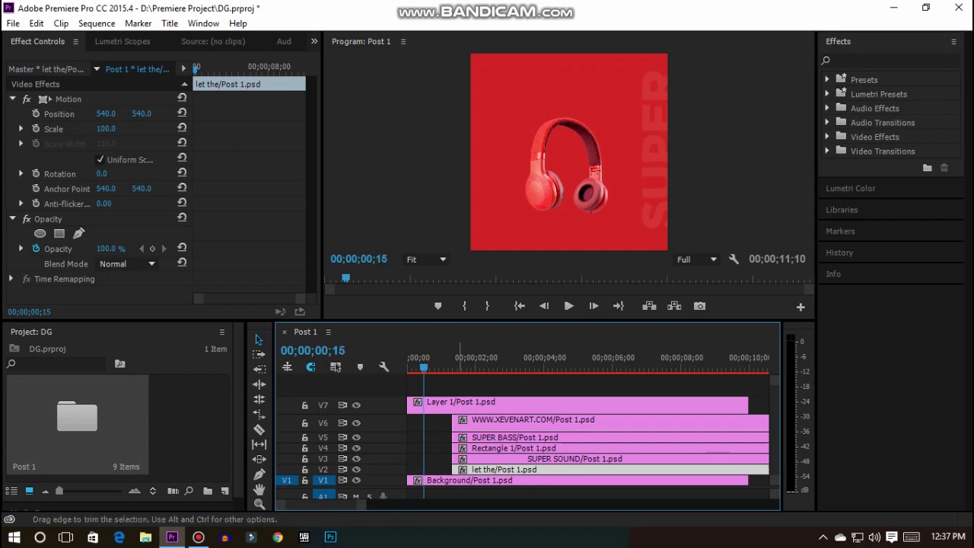
key("c")
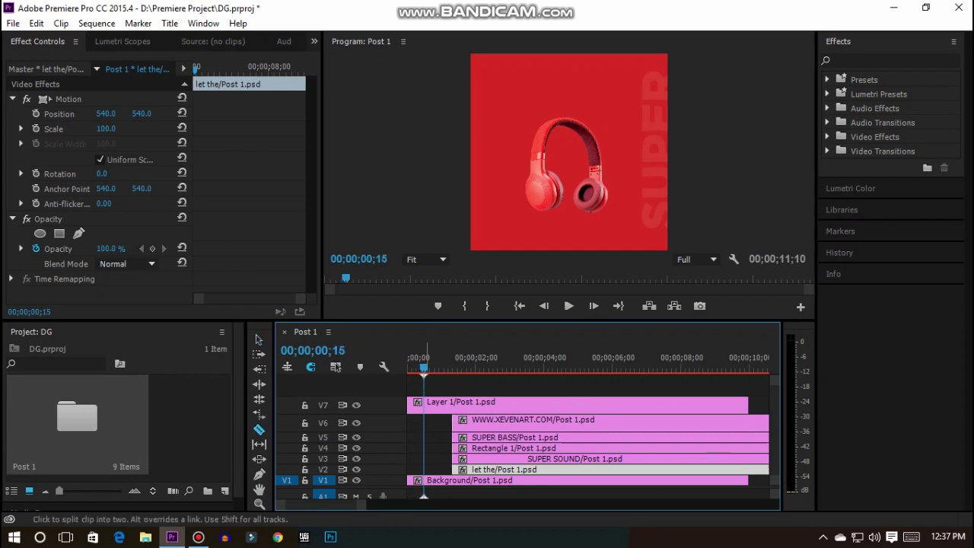
left_click(424, 403)
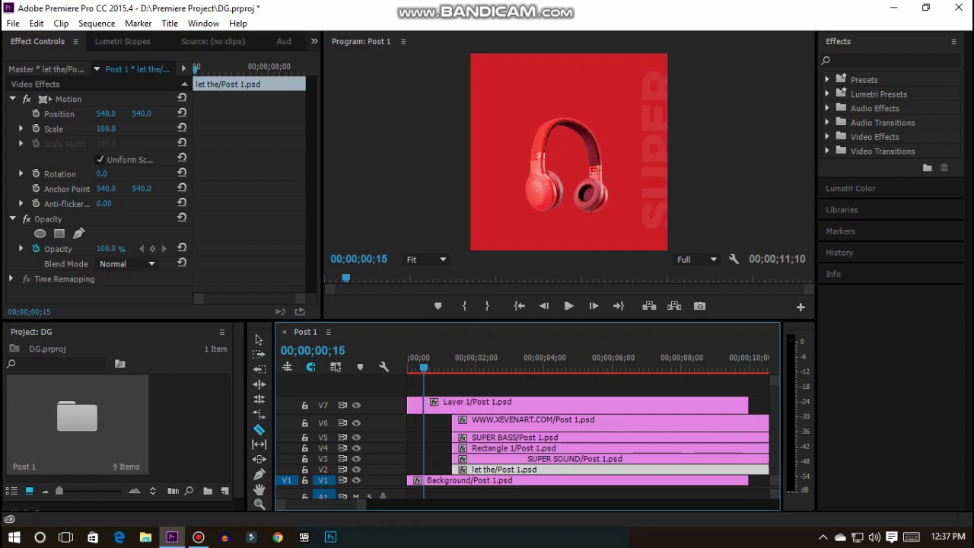
Step: Apply the TOTAL CHAOS preset from the -ERROR- glitch presets to the first piece of Layer 1 and preview it from the start
left_click(828, 79)
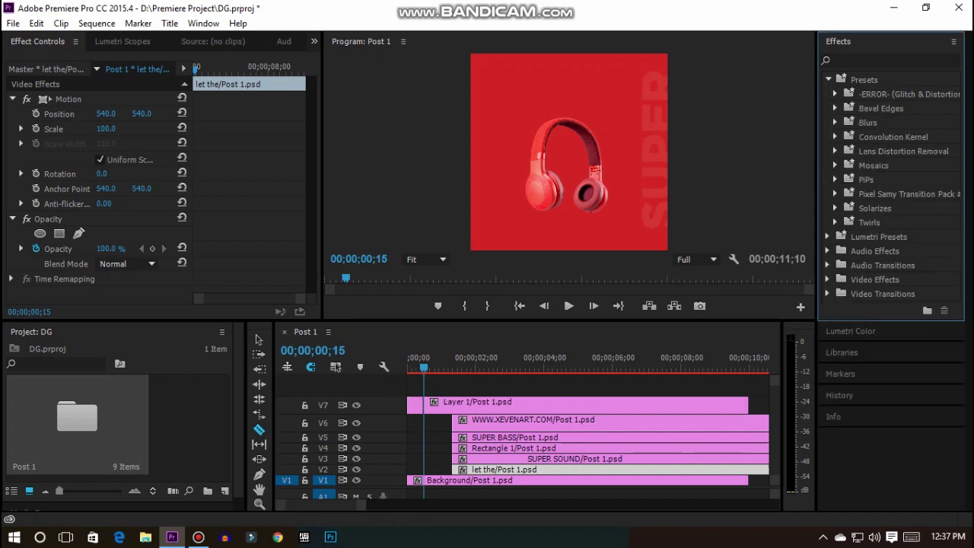
left_click(835, 94)
left_click(892, 164)
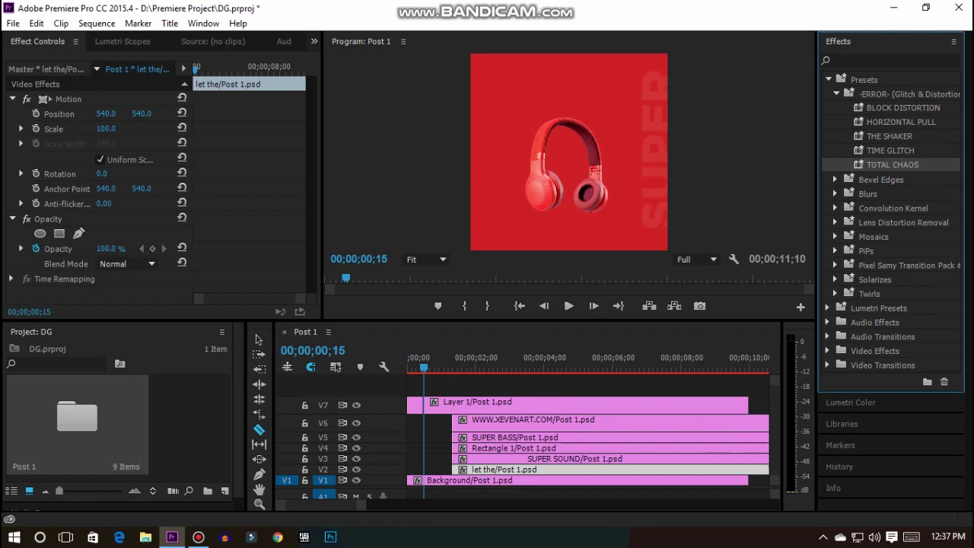
left_click_drag(892, 164, 416, 404)
left_click_drag(424, 368, 385, 367)
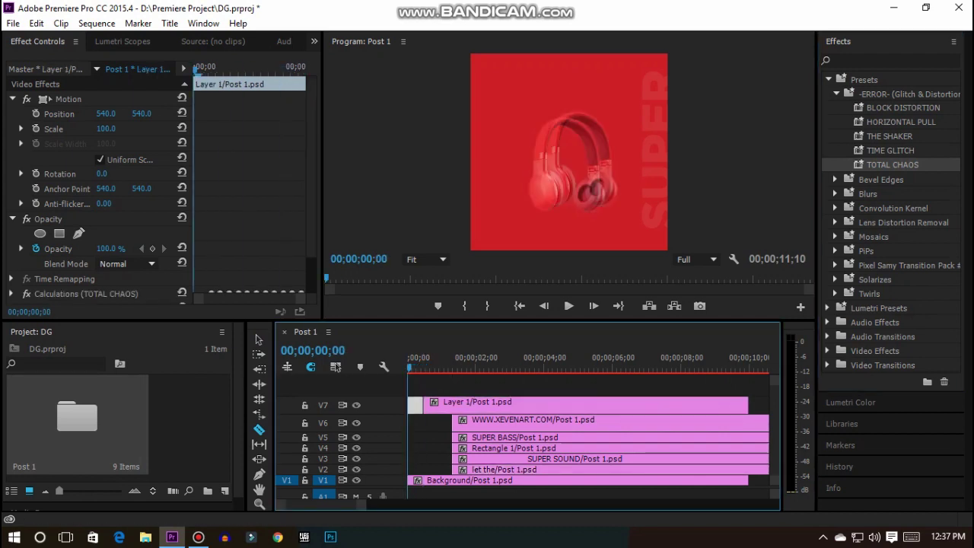
key("space")
key("space")
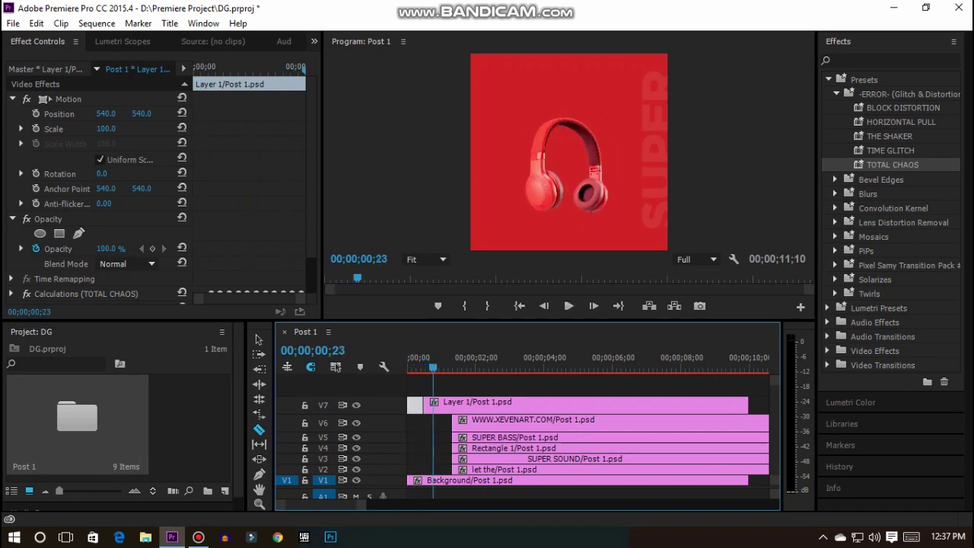
Step: Play the sequence from its beginning to check the glitch on Layer 1, and return the playhead to the start
key("Home")
key("space")
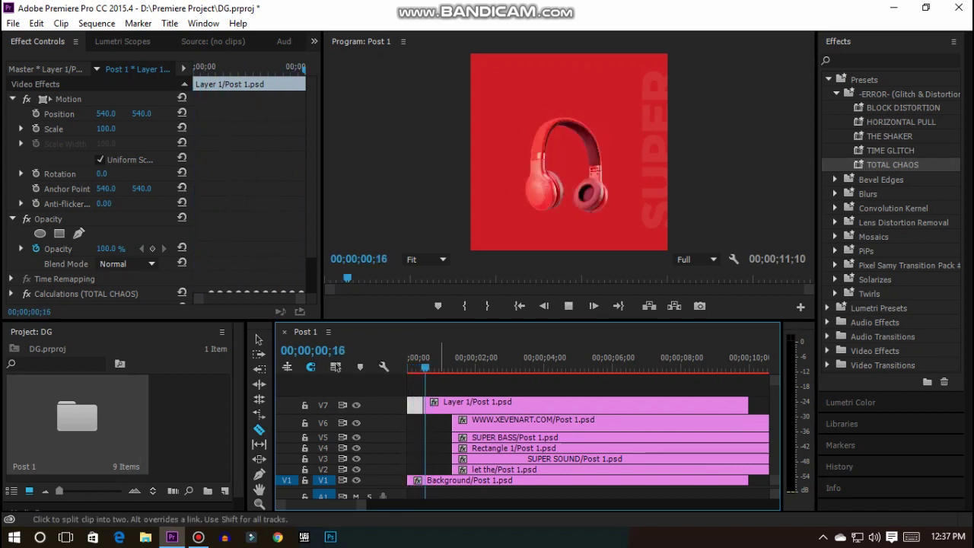
key("space")
key("Home")
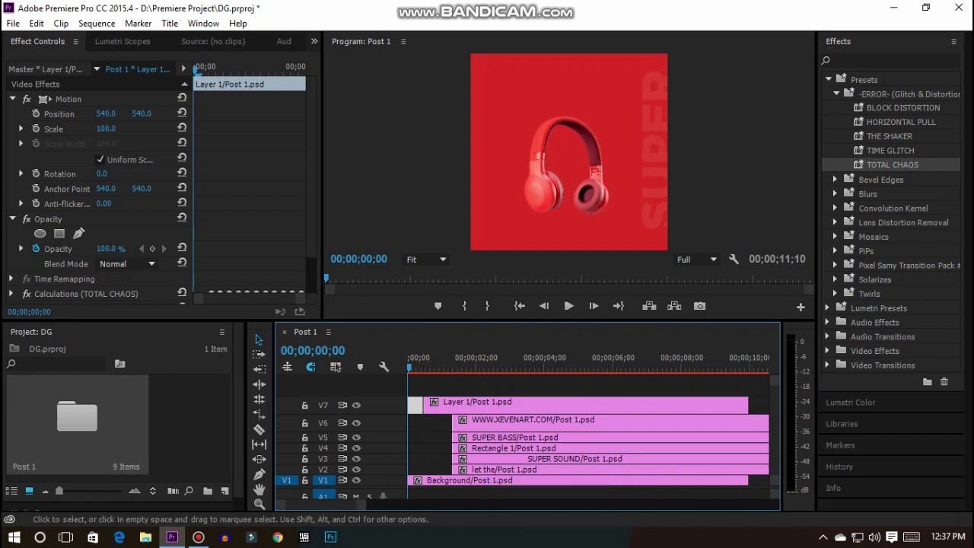
Step: Move the SUPER SOUND clip on V3 to start at 00;00;00;15 and review the frames around that point one by one
left_click_drag(510, 459, 478, 460)
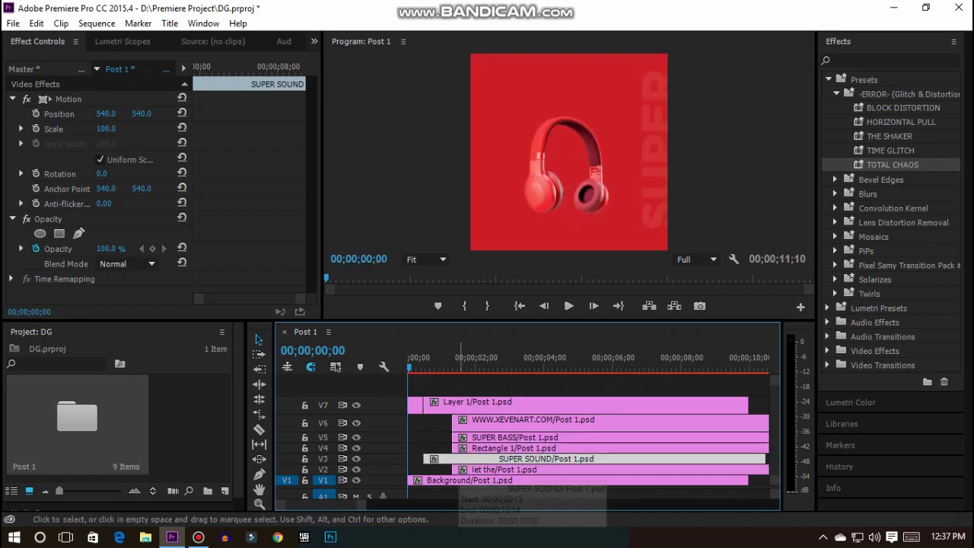
key("space")
key("Right")
key("Right")
key("Right")
key("Right")
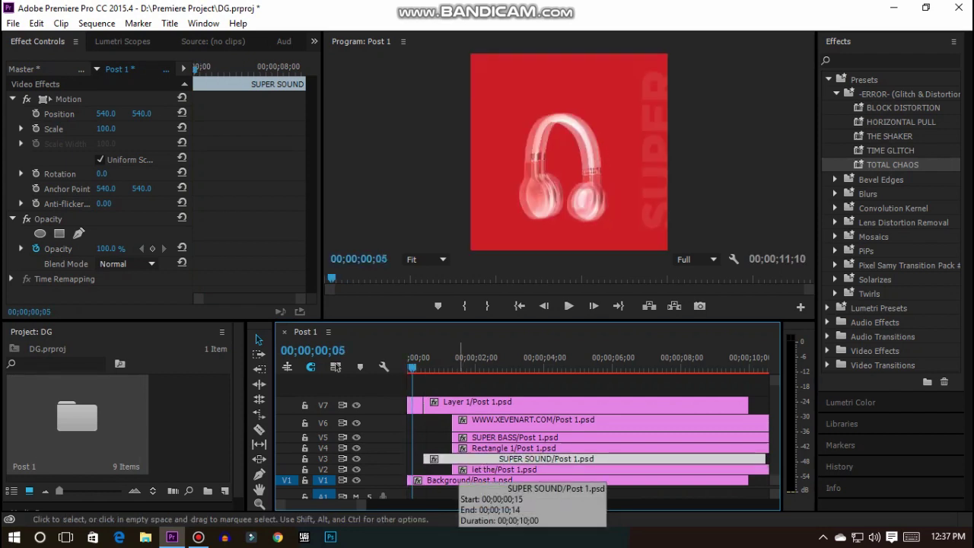
key("Right")
key("Right")
key("Right")
key("Right")
key("Right")
key("Right")
key("Right")
key("Right")
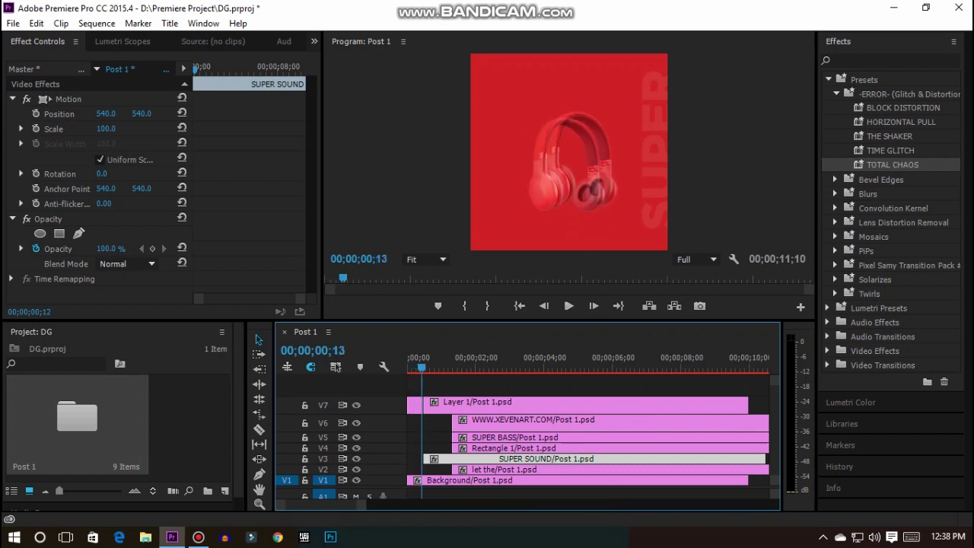
key("Right")
key("Left")
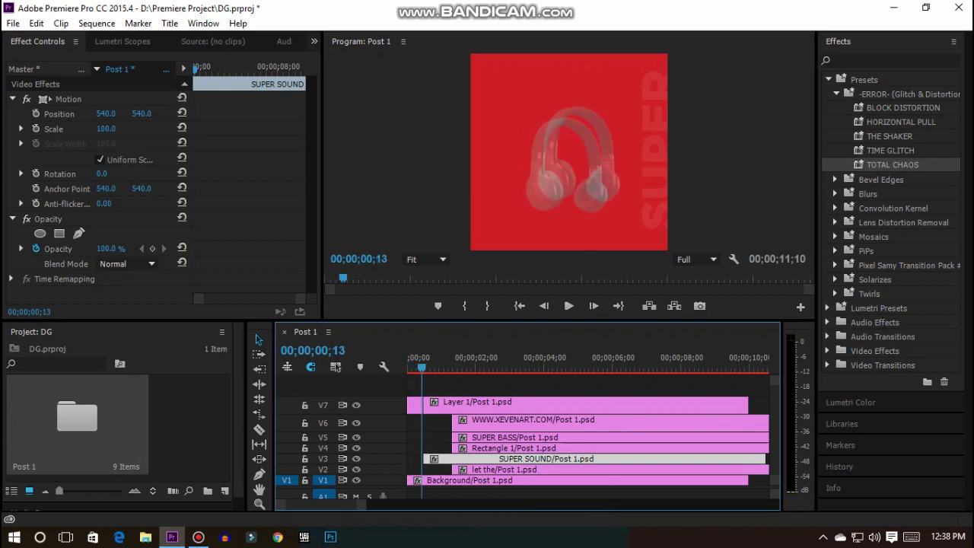
key("Right")
key("Right")
key("Right")
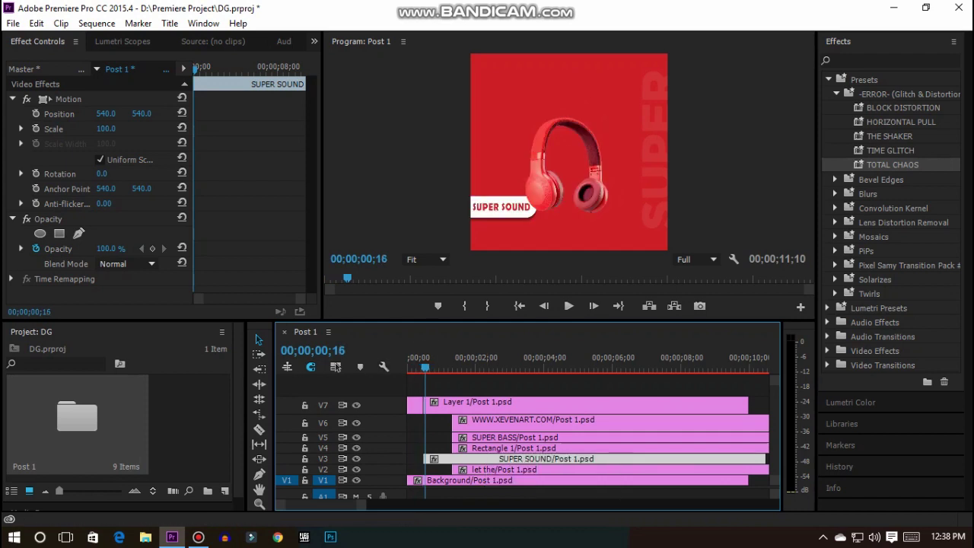
key("Left")
key("Left")
key("Right")
key("Right")
key("Left")
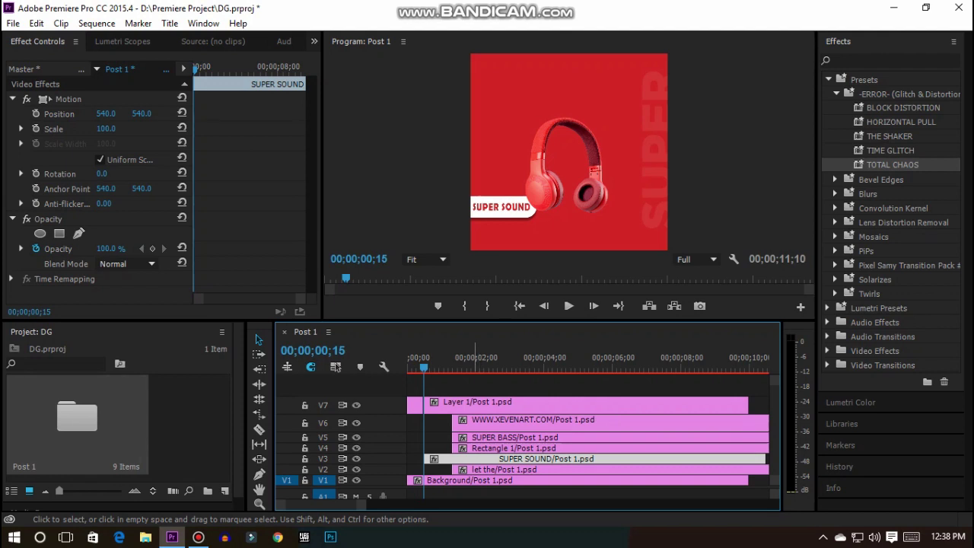
Step: Shift the SUPER SOUND clip on V3 so it starts at 00;00;00;20
key("Right")
key("Right")
key("Right")
key("Right")
key("Right")
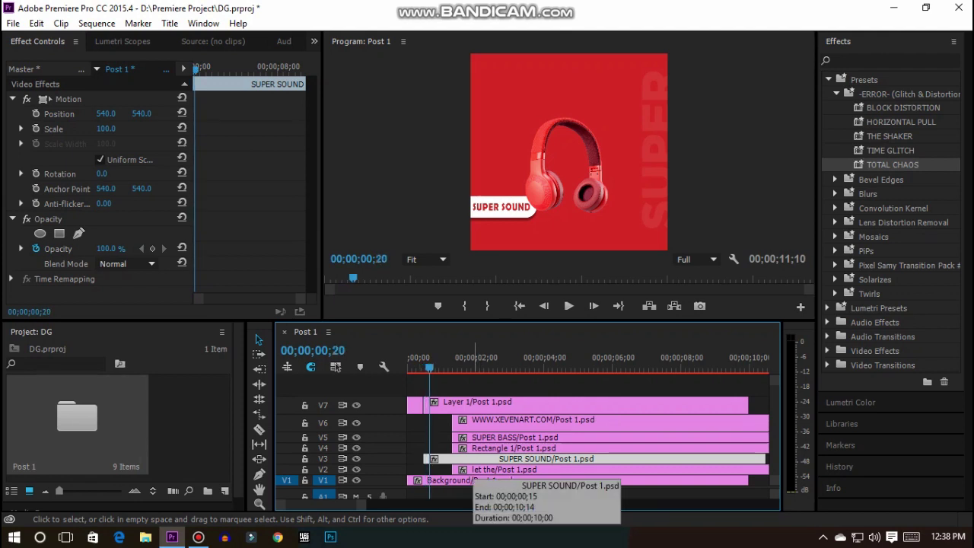
left_click_drag(477, 458, 484, 460)
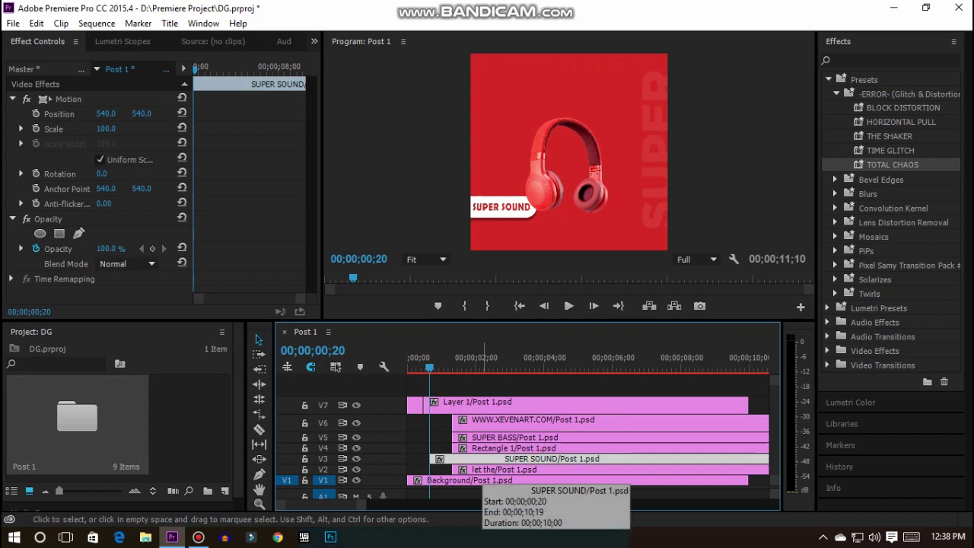
Step: Split the SUPER SOUND clip on V3 at 00;00;01;05 with the Razor tool
key("Right")
key("Right")
key("Right")
key("Right")
key("Right")
key("Right")
key("Right")
key("Right")
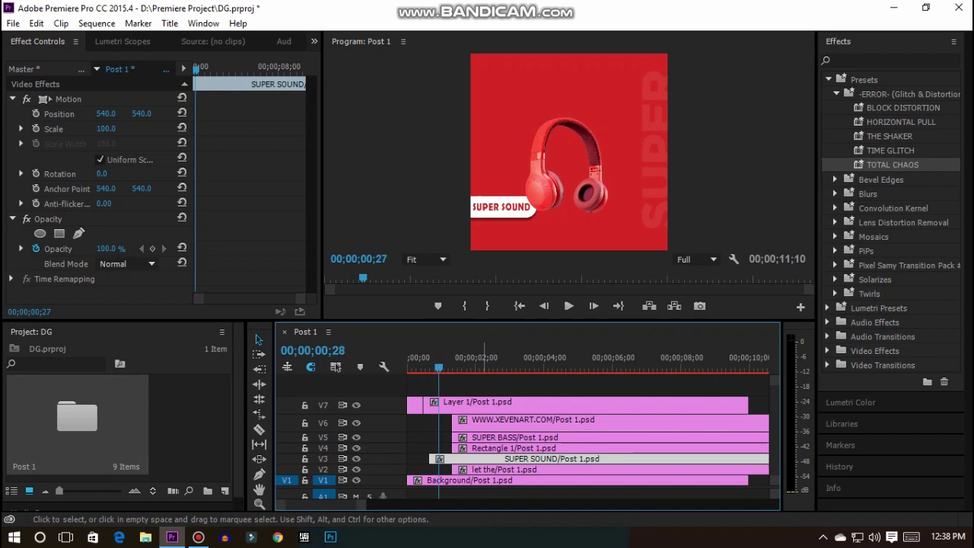
key("Right")
key("Right")
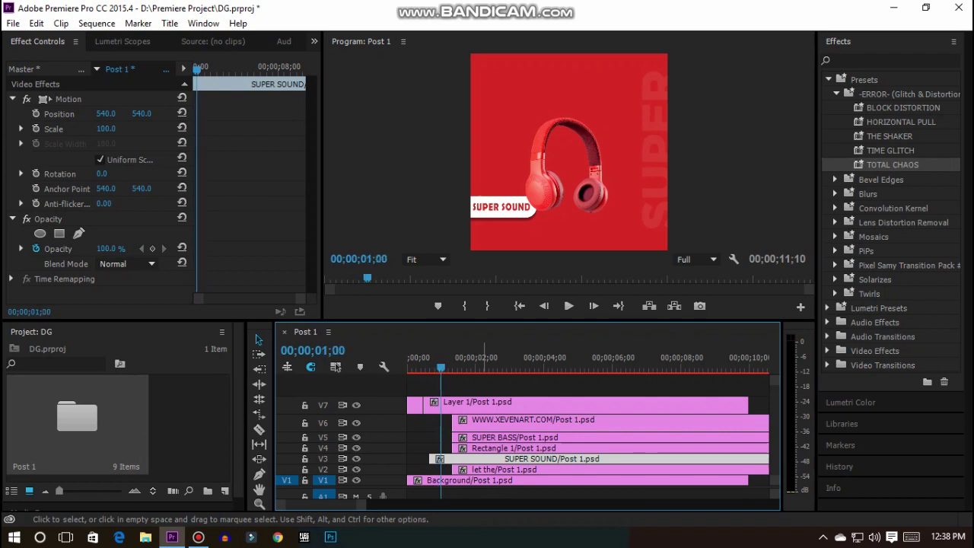
key("Right")
key("Right")
key("Right")
key("Right")
key("Right")
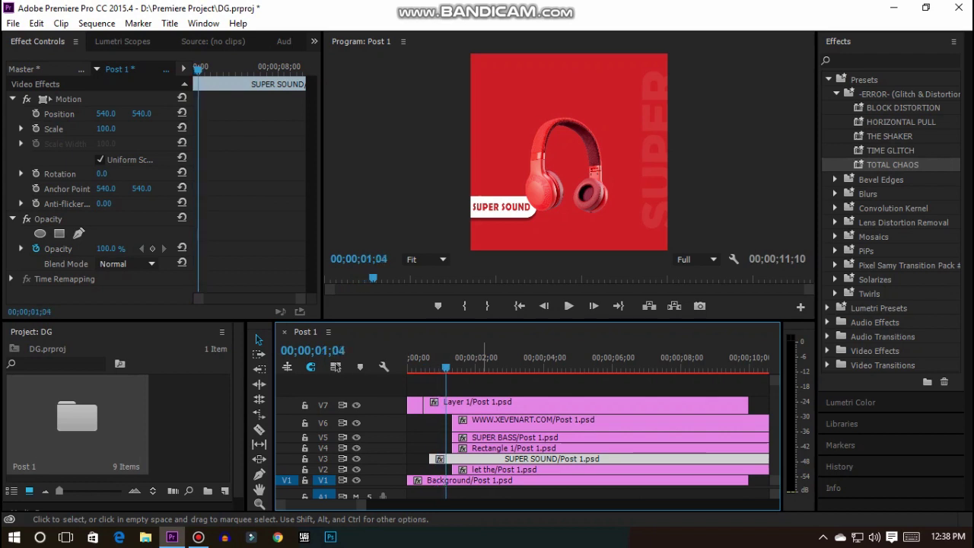
key("c")
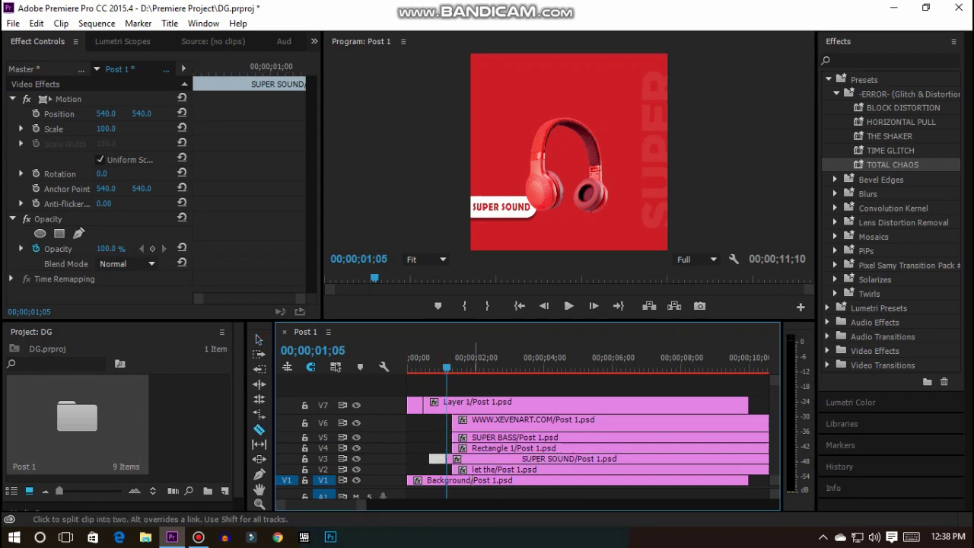
Step: Line up the start of the Rectangle 1 clip on V4 with the playhead at 00;00;01;10
key("Right")
key("Right")
key("Right")
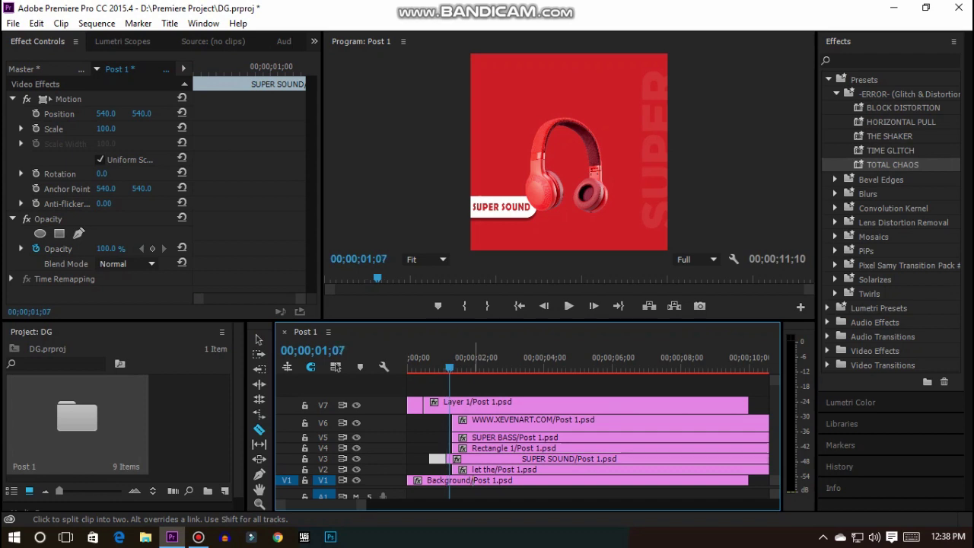
key("Right")
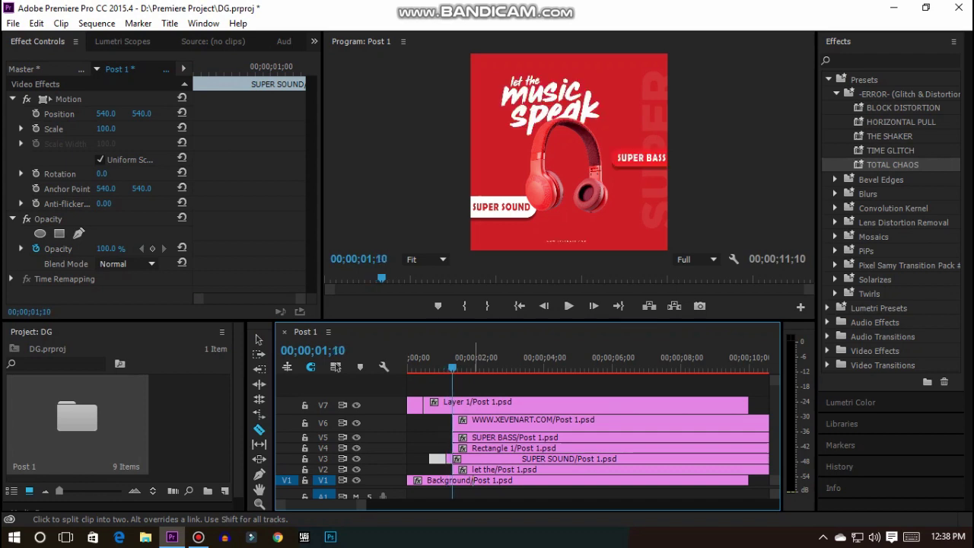
left_click(258, 340)
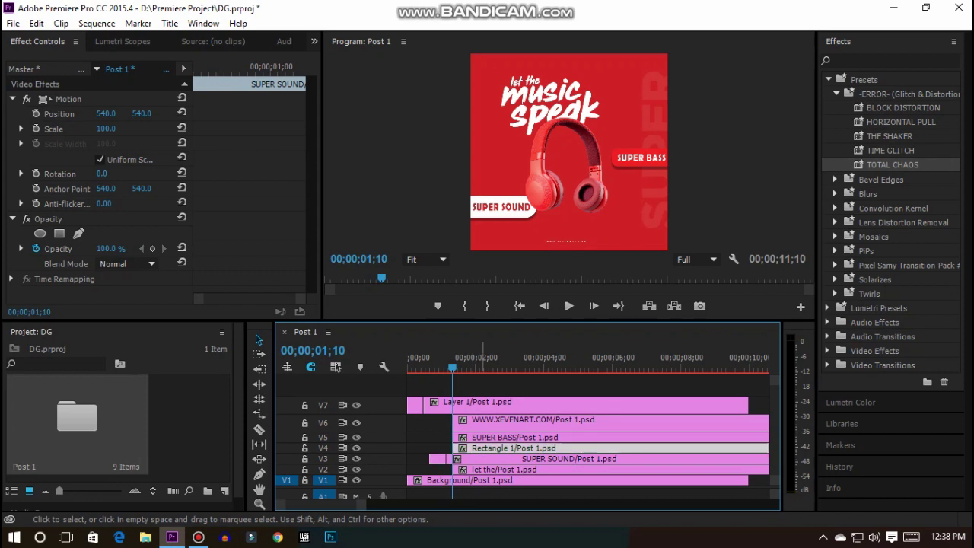
left_click_drag(482, 449, 486, 449)
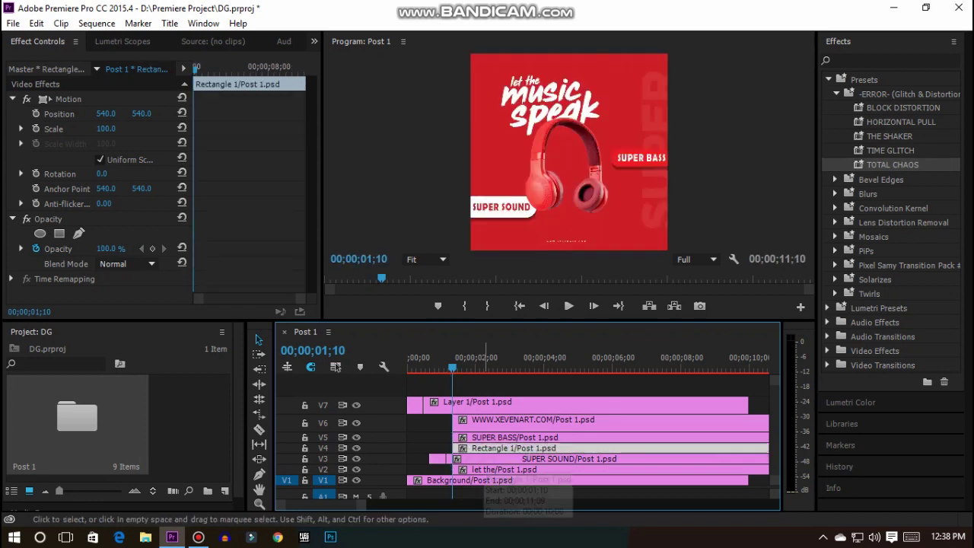
Step: Split the Rectangle 1 clip on V4 at 00;00;01;25 with the Razor tool
key("Right")
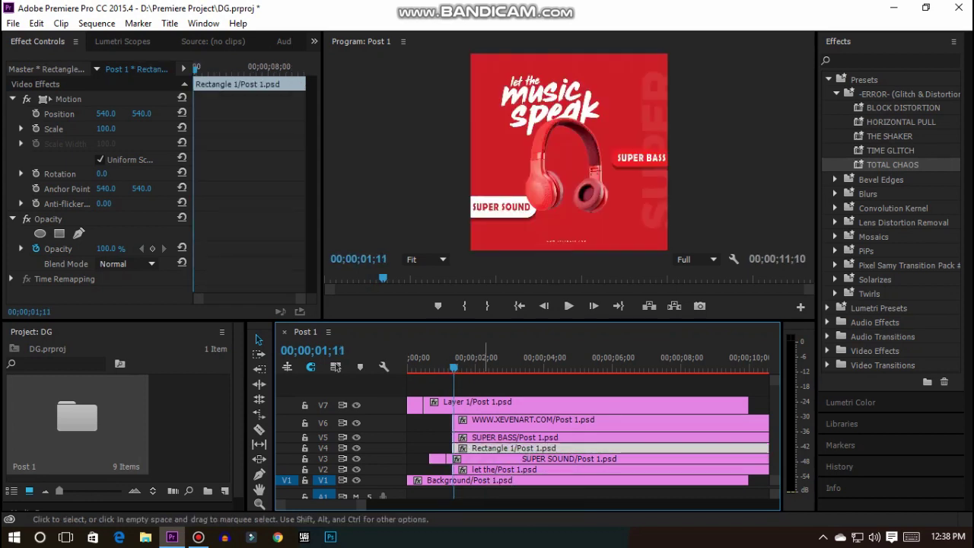
key("Right")
key("Right")
key("Right")
key("Right")
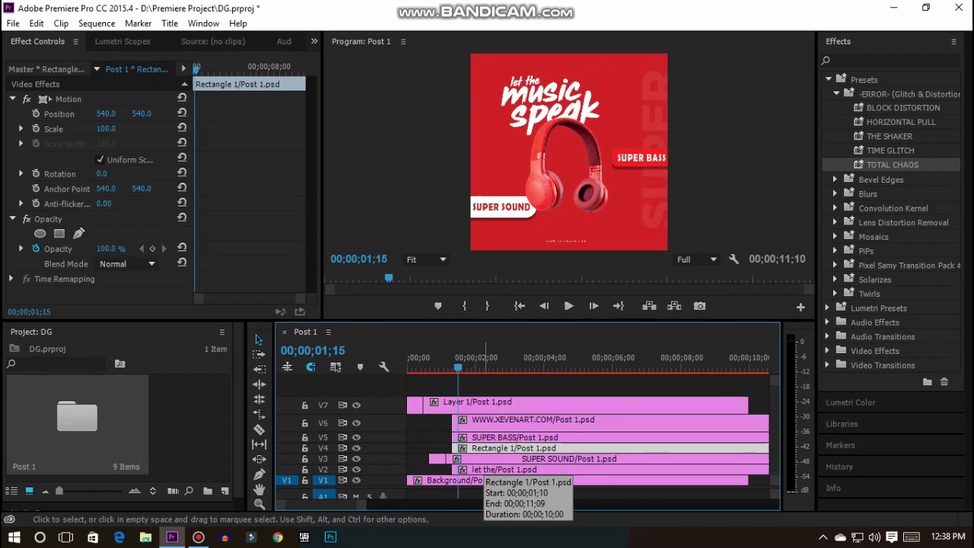
key("Right")
key("Left")
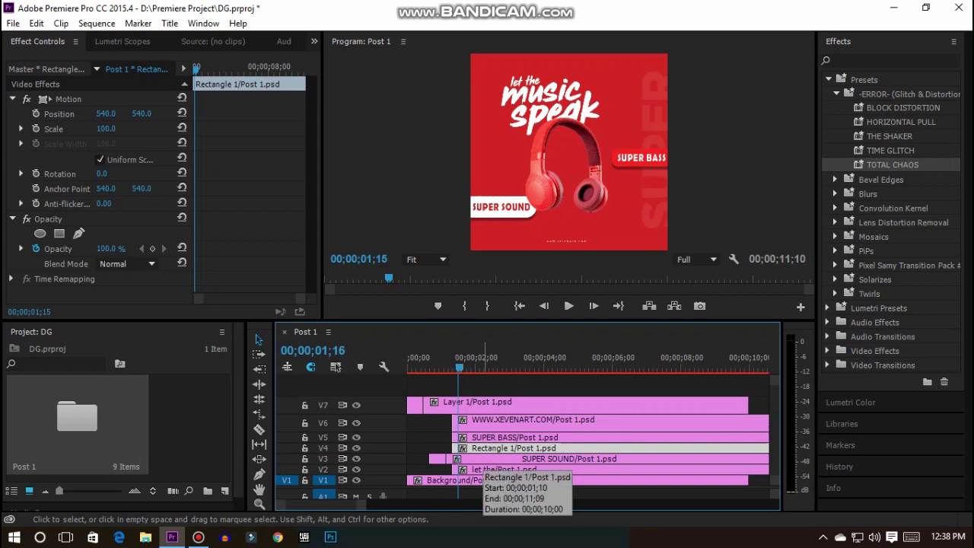
key("Right")
key("Right")
key("Right")
key("Right")
key("Right")
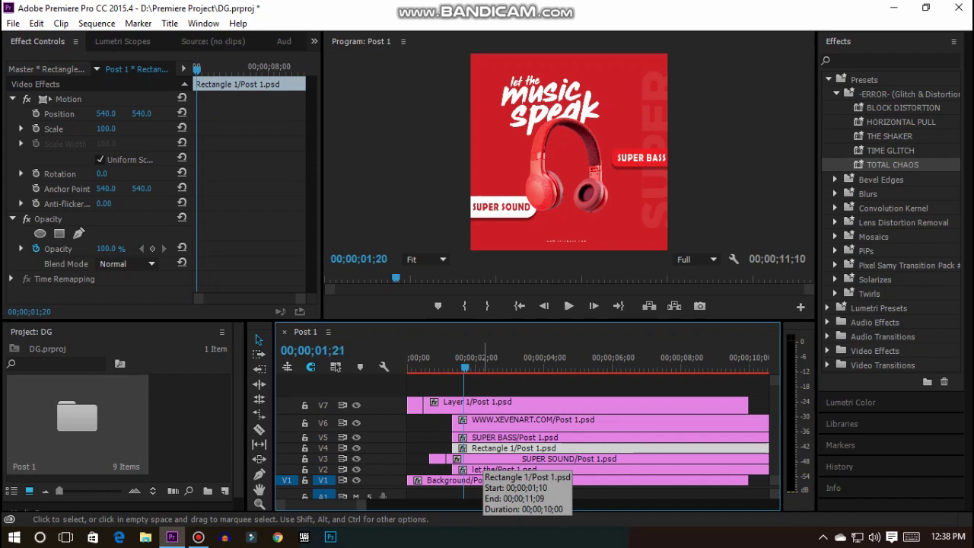
key("Right")
key("Right")
key("Right")
key("Right")
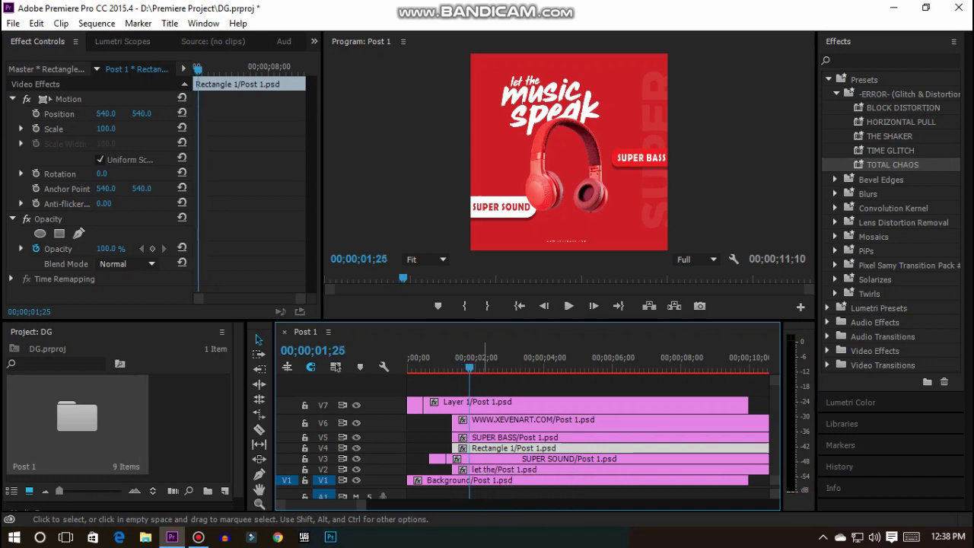
key("c")
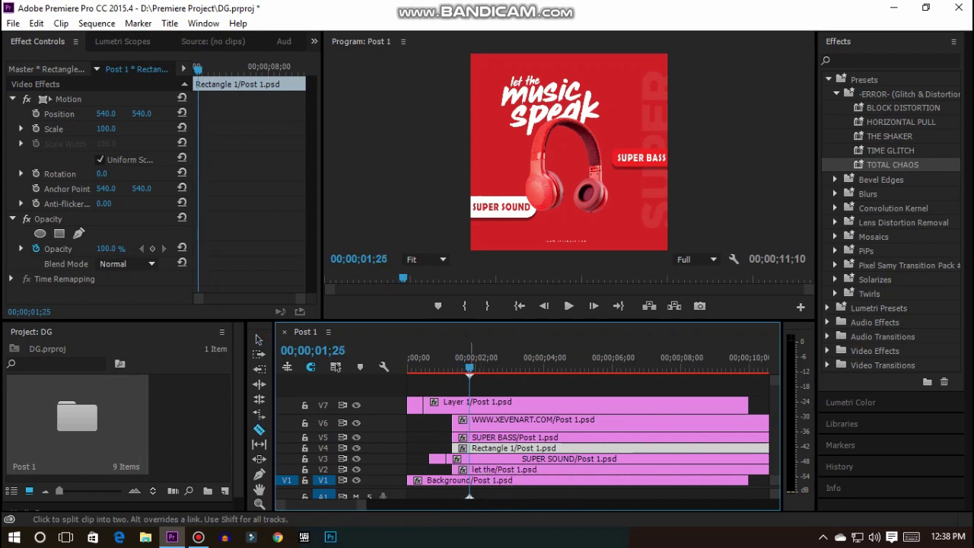
left_click(473, 448)
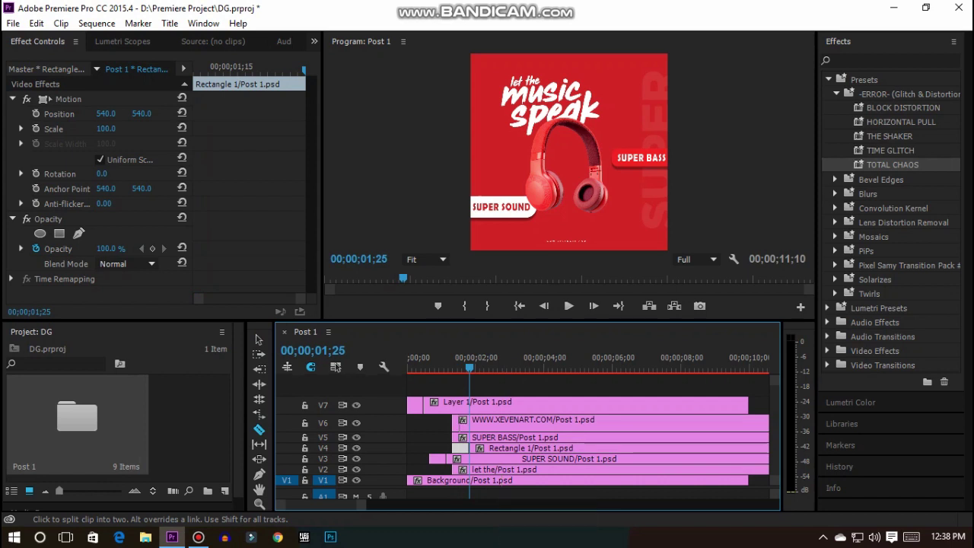
Step: Apply the TOTAL CHAOS preset to the first pieces of SUPER SOUND and Rectangle 1, and preview the sequence from the start
left_click(892, 165)
left_click_drag(892, 165, 437, 459)
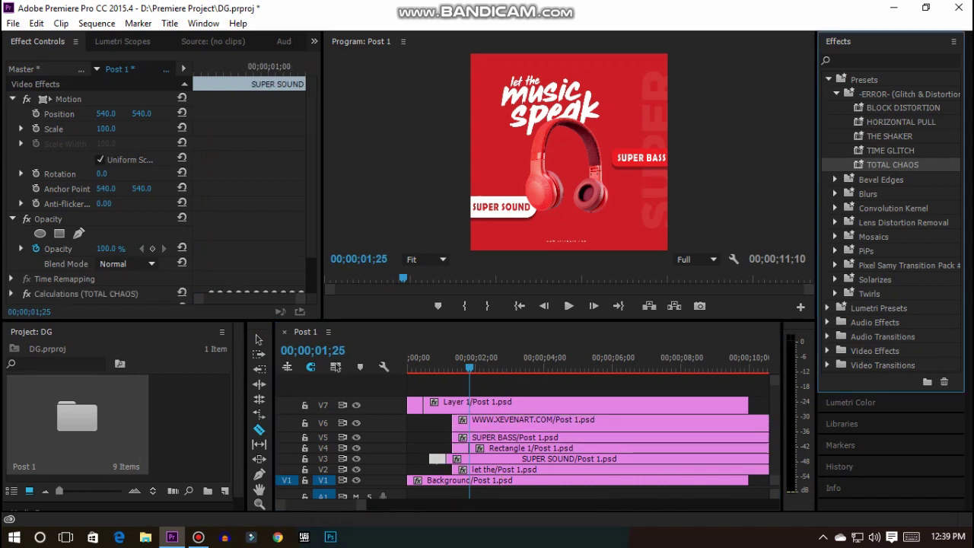
left_click(469, 448)
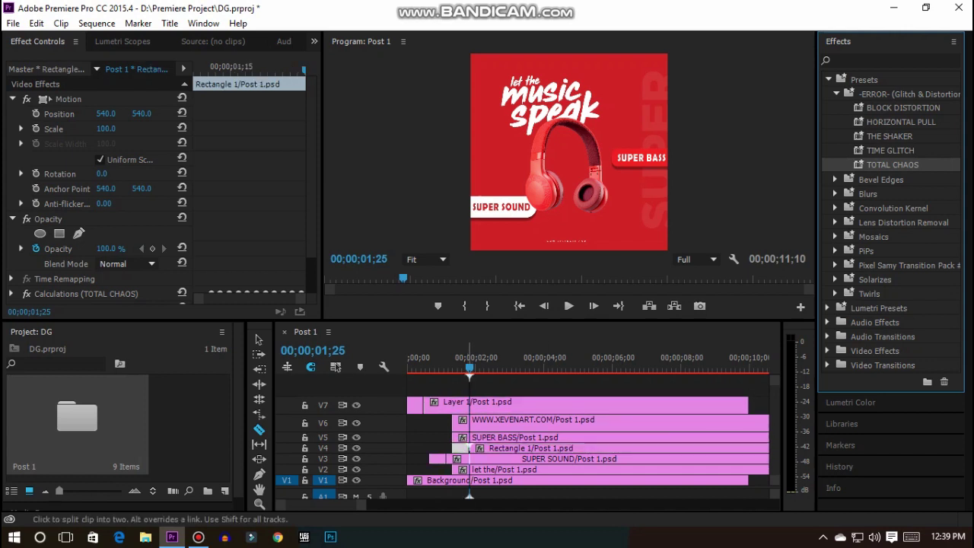
left_click_drag(470, 367, 360, 367)
key("space")
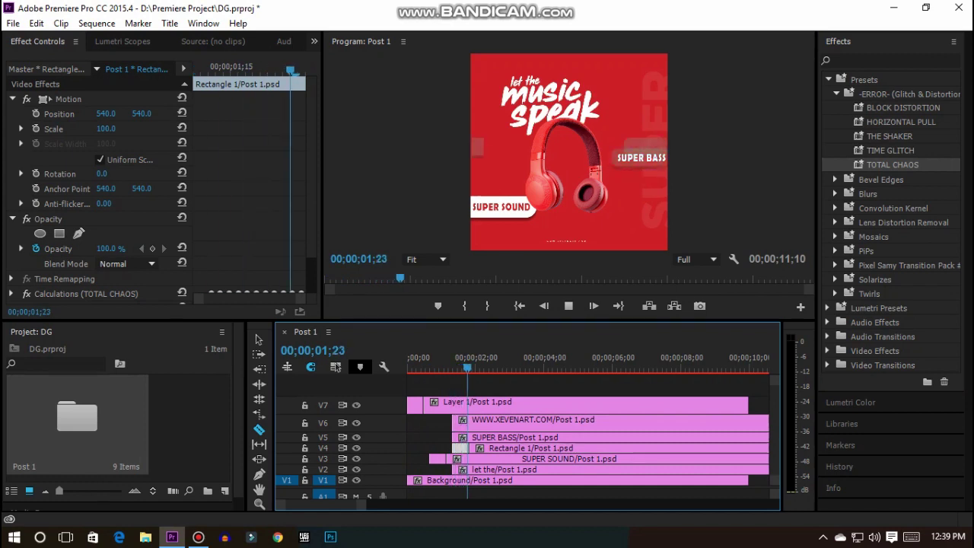
key("space")
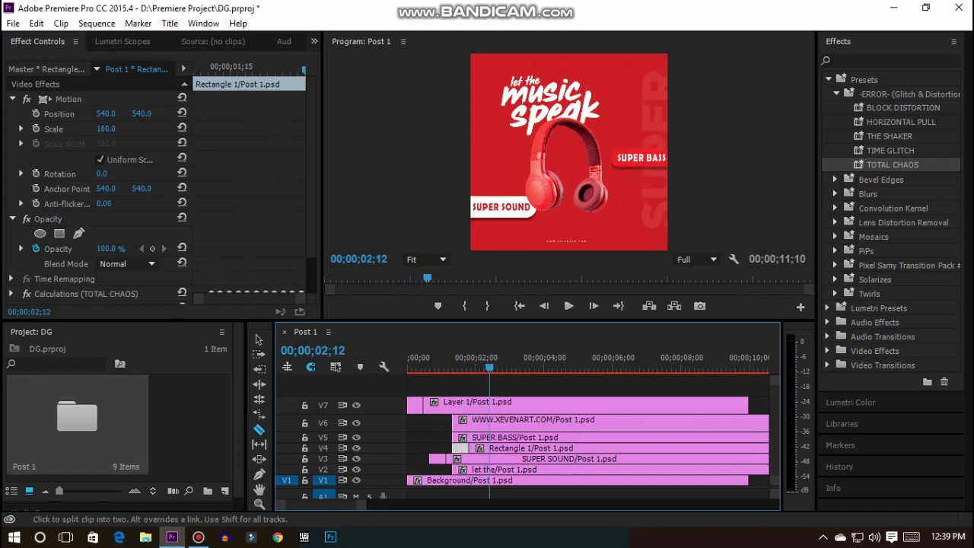
key("Left")
key("Left")
key("Left")
key("Left")
key("Left")
key("Left")
key("Left")
key("Left")
key("Left")
key("Left")
key("Left")
key("Left")
key("Left")
key("Left")
key("Left")
key("Left")
key("Left")
key("Left")
key("Left")
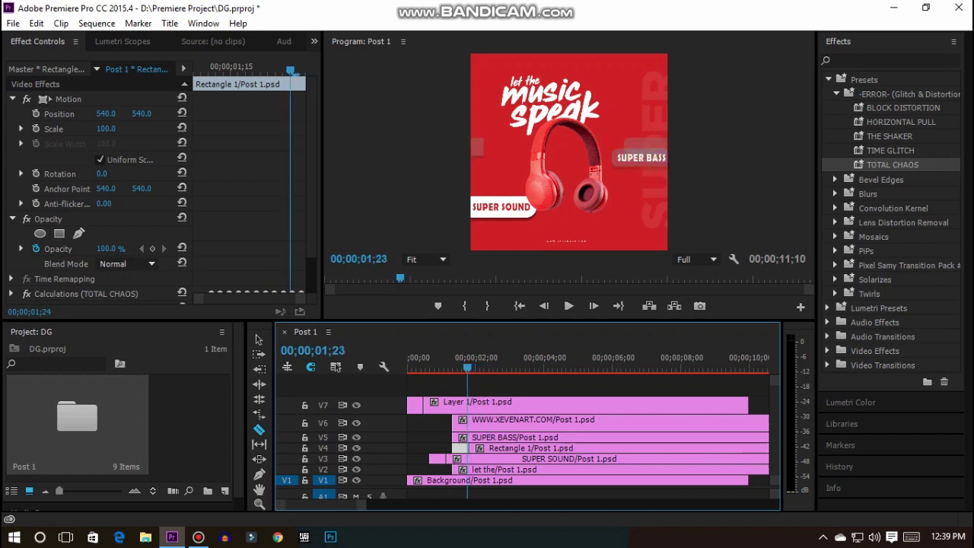
key("Right")
key("Right")
key("Right")
key("Left")
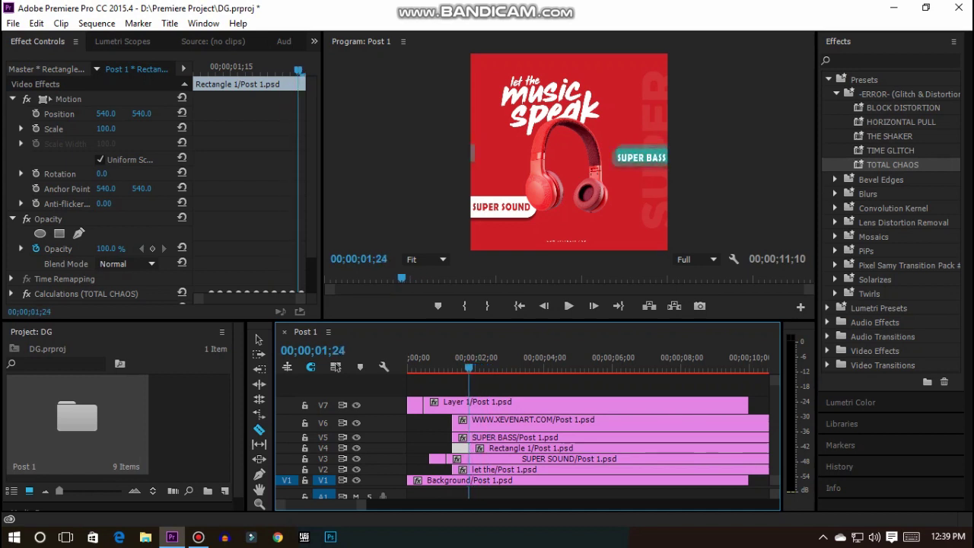
left_click(470, 419)
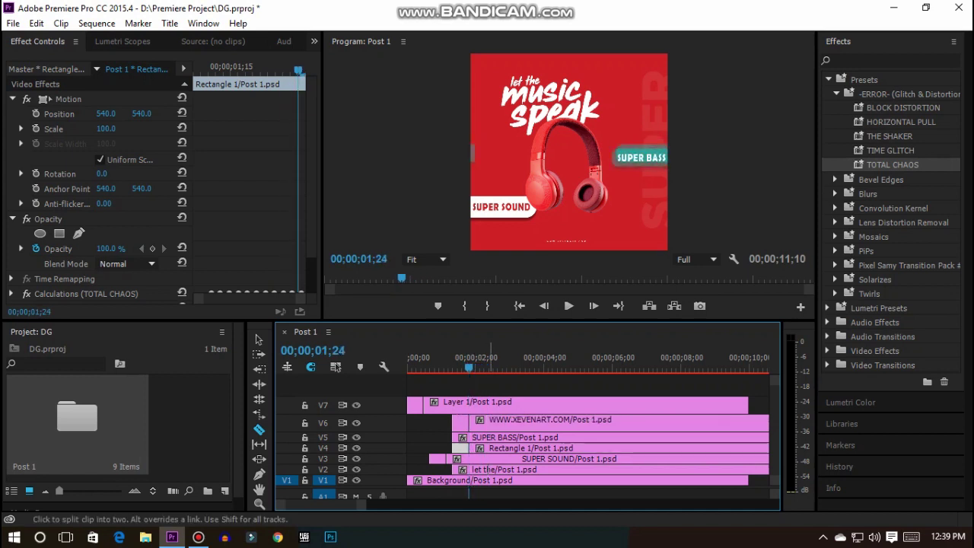
key("ctrl+z")
left_click(469, 438)
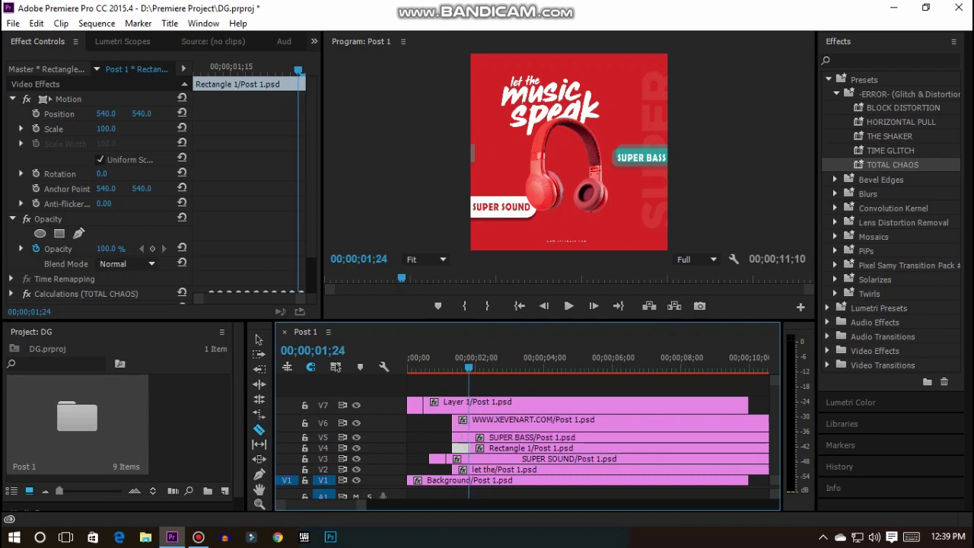
Step: Apply the TOTAL CHAOS preset to the first piece of SUPER BASS and preview the sequence from the start
left_click_drag(892, 165, 461, 439)
left_click(409, 367)
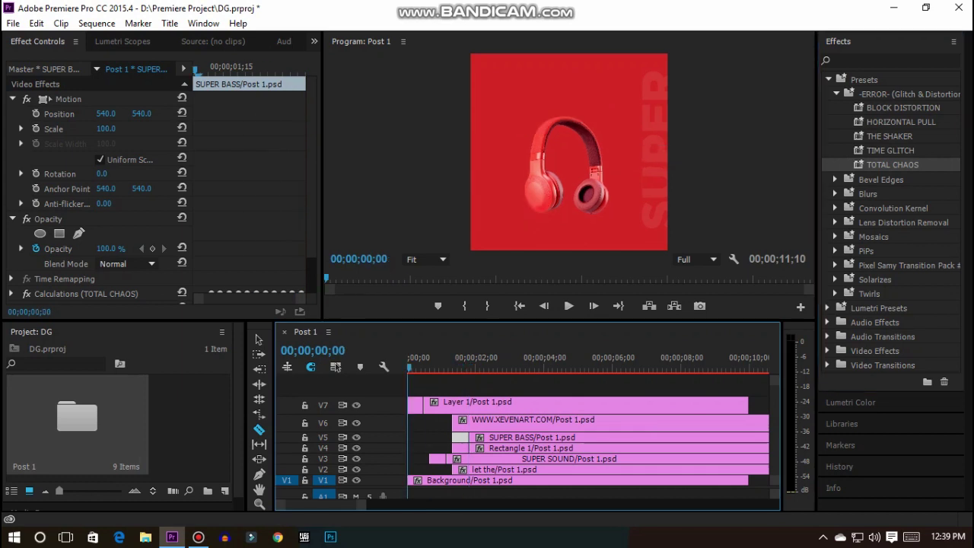
key("space")
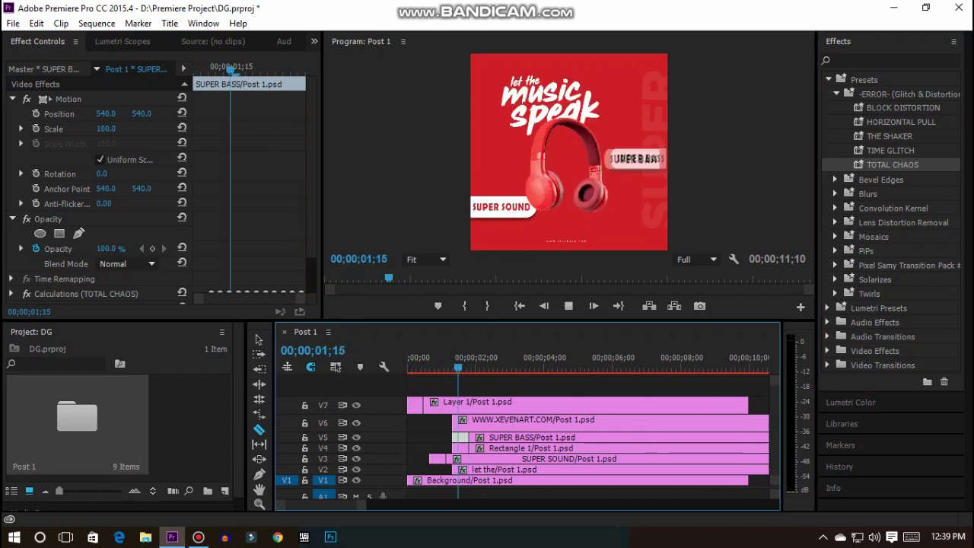
Step: Add a Position keyframe at the start of the second Layer 1 piece on V7, at 00;00;00;15
key("space")
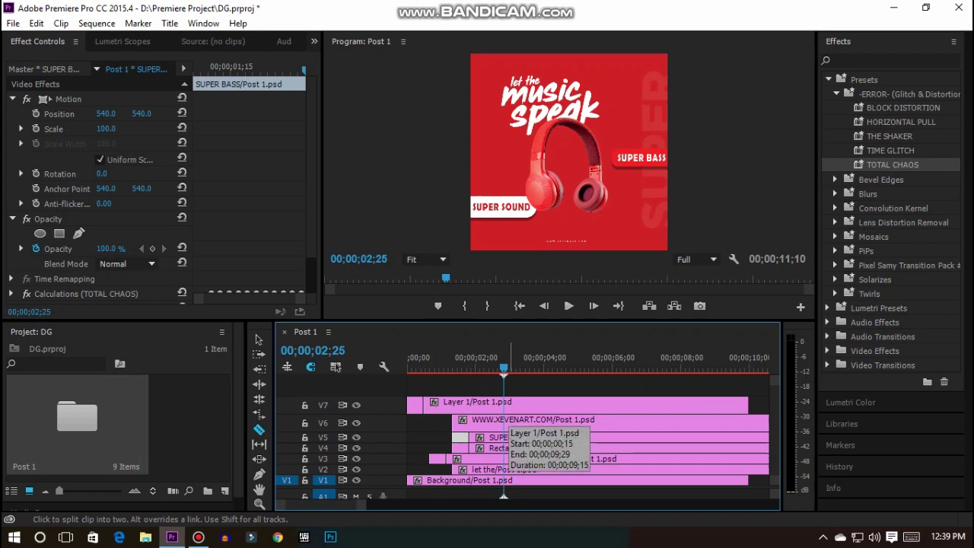
left_click(568, 306)
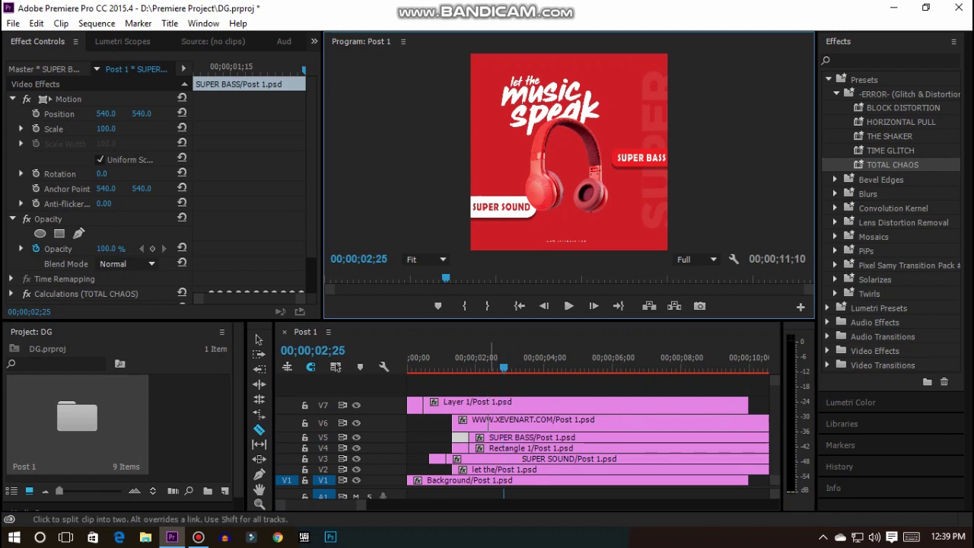
left_click(258, 339)
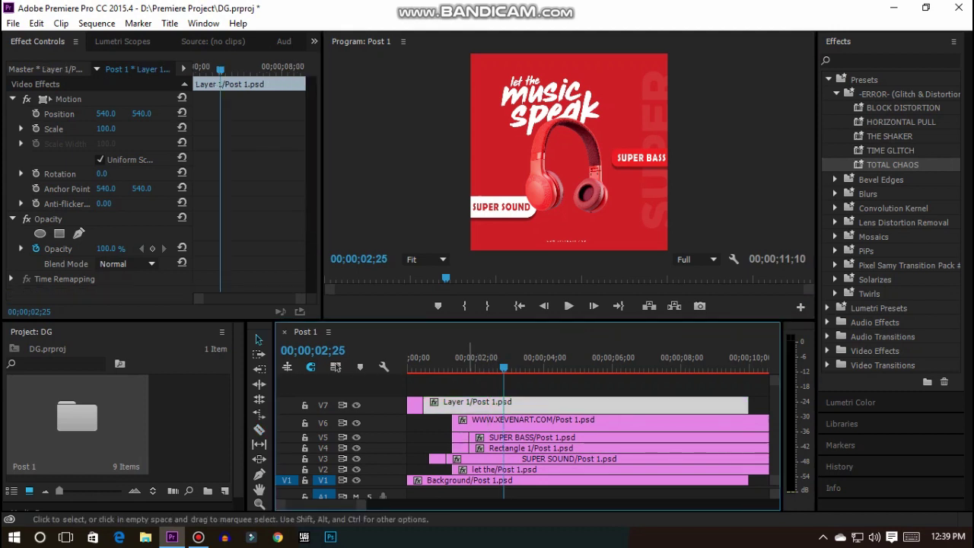
left_click_drag(221, 69, 194, 69)
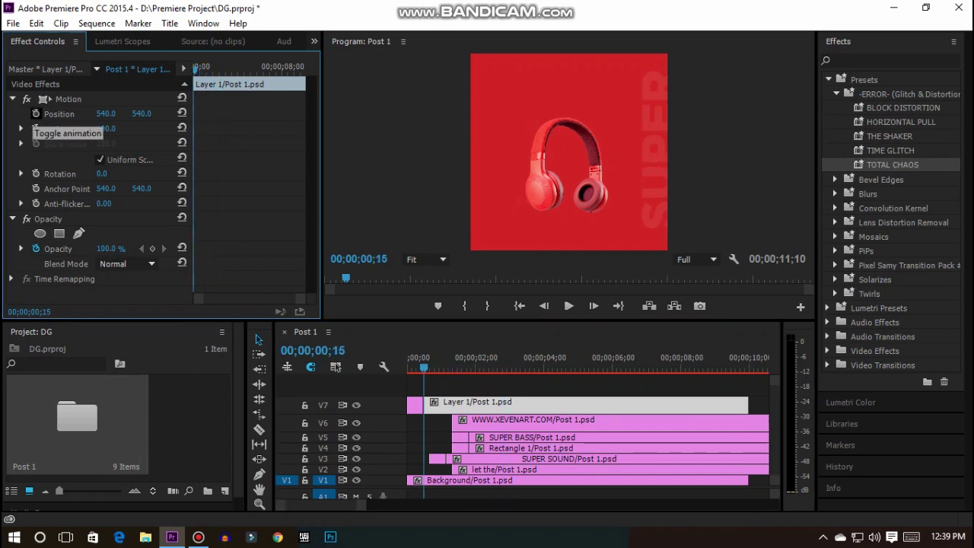
left_click(35, 113)
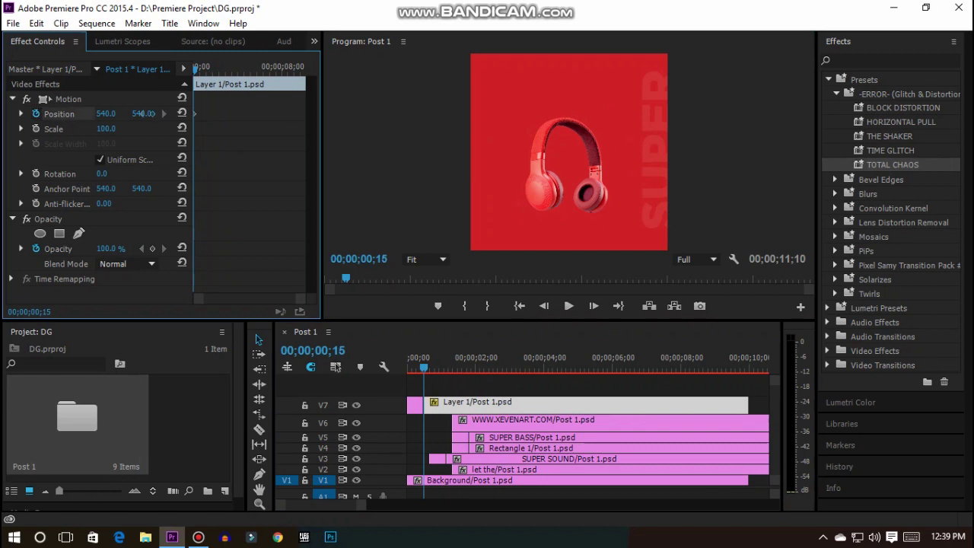
Step: Set Layer 1's horizontal Position to 600 at its last frame, 00;00;09;29, and preview the sequence
left_click_drag(424, 368, 749, 368)
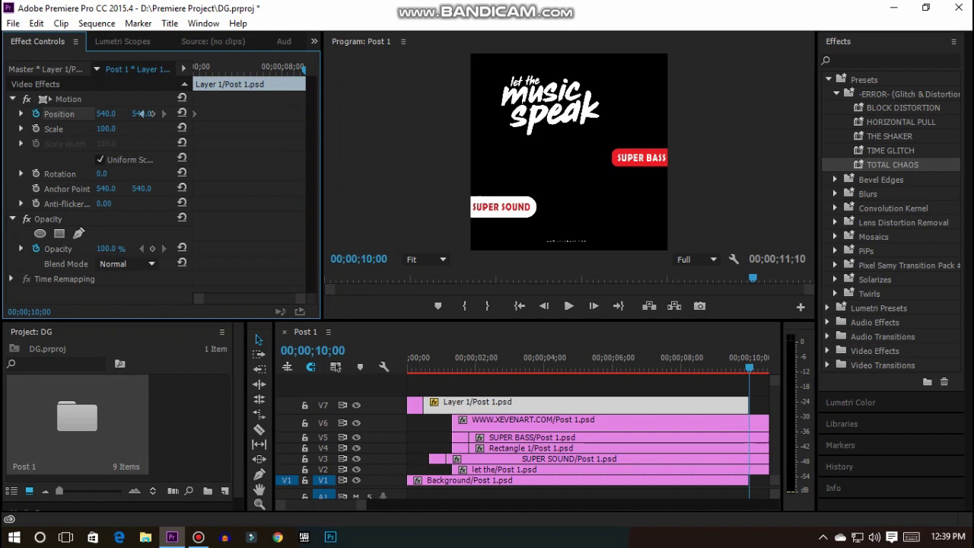
key("Left")
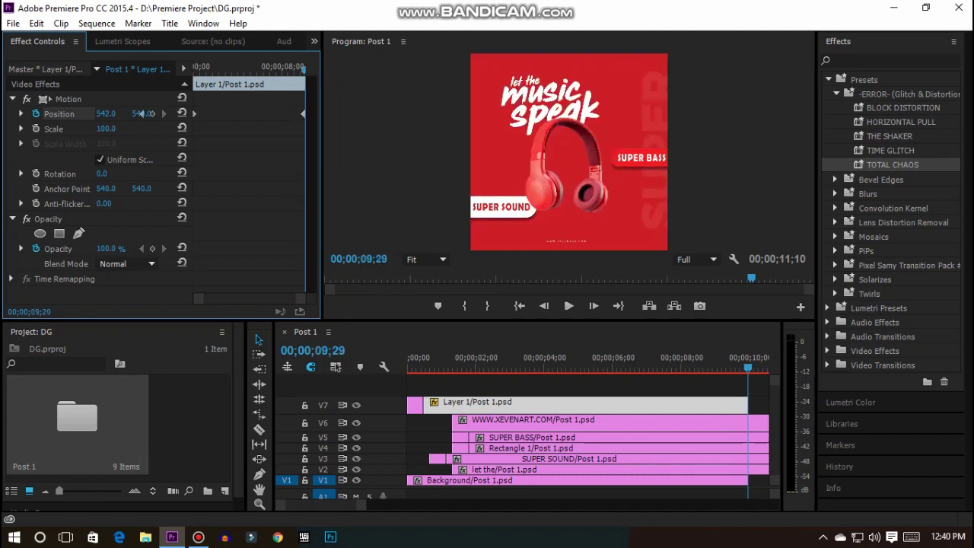
left_click_drag(105, 113, 143, 114)
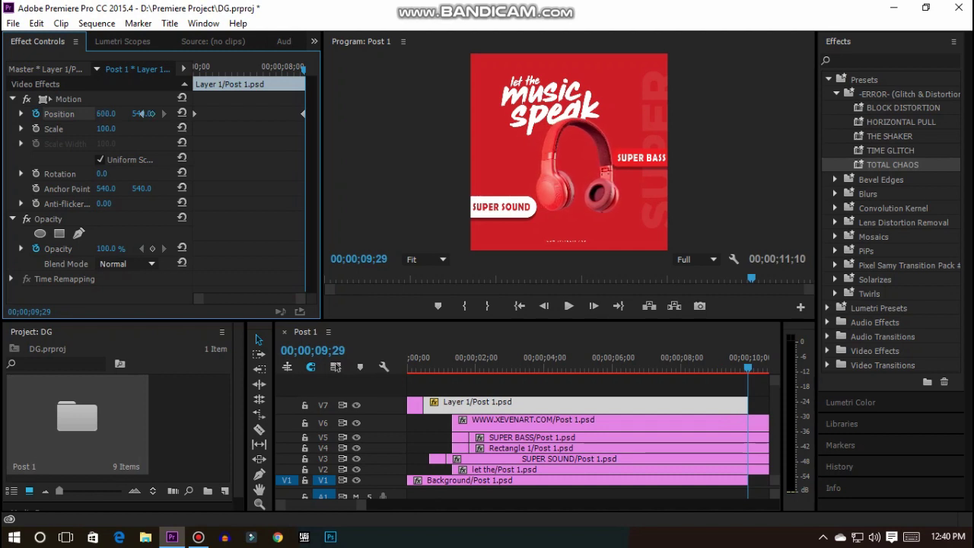
left_click_drag(304, 69, 193, 69)
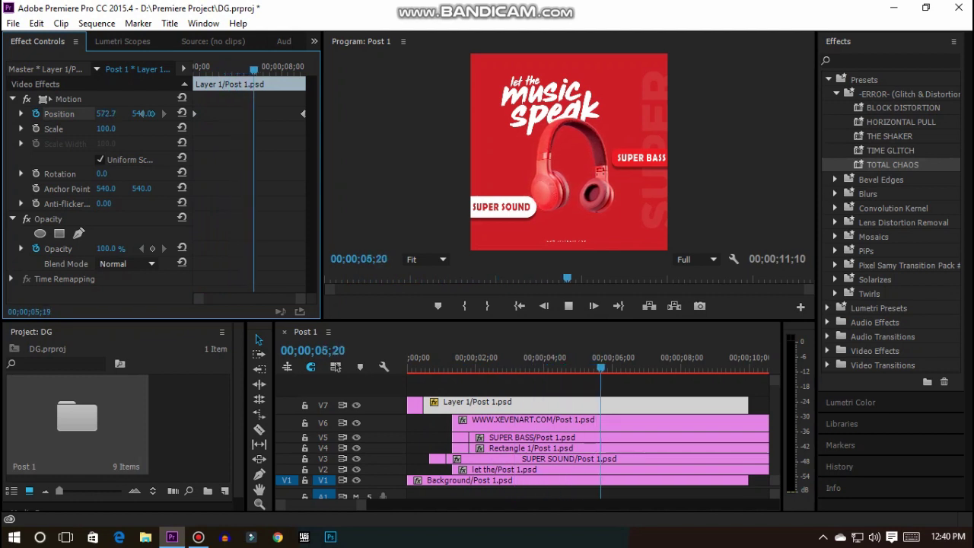
key("space")
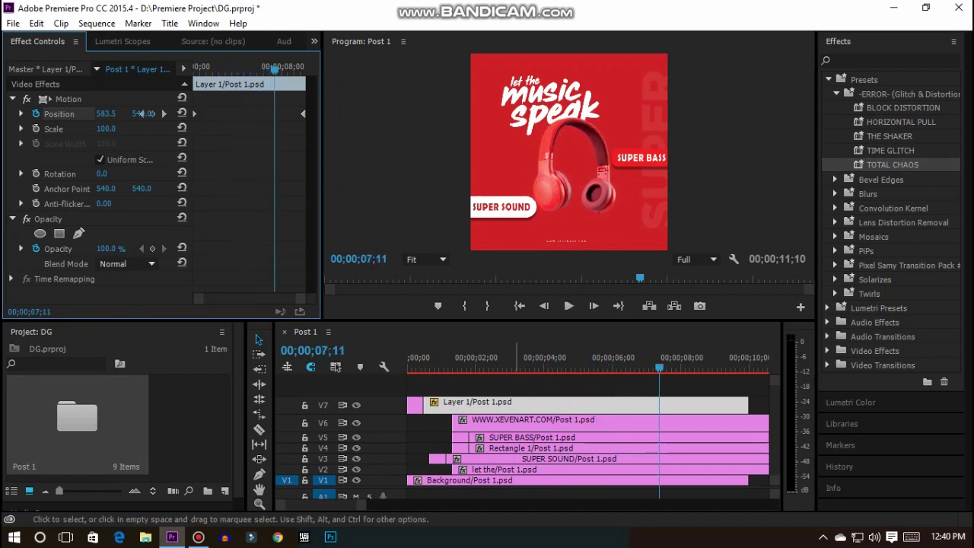
Step: Move the let the clip on V2 so that it starts at 00;00;02;00
left_click_drag(659, 367, 467, 368)
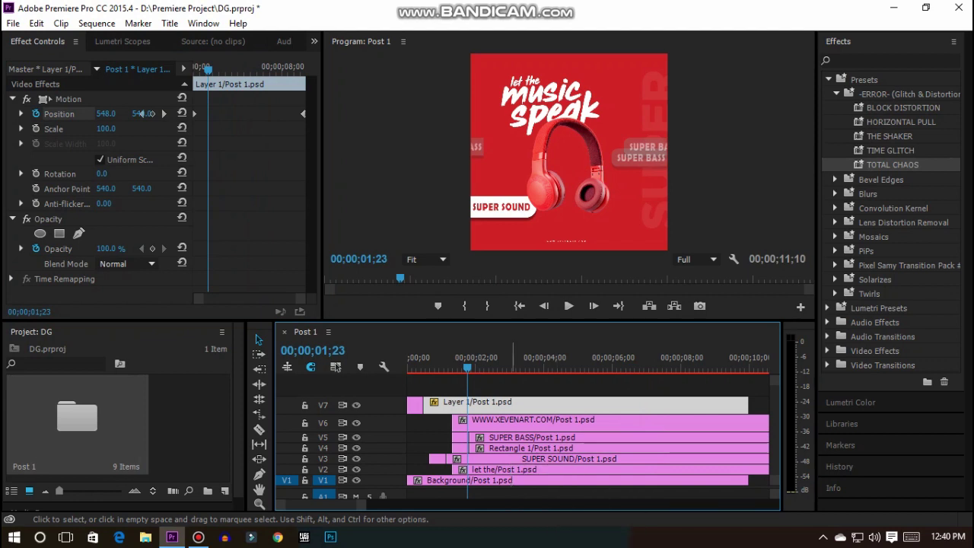
left_click(519, 470)
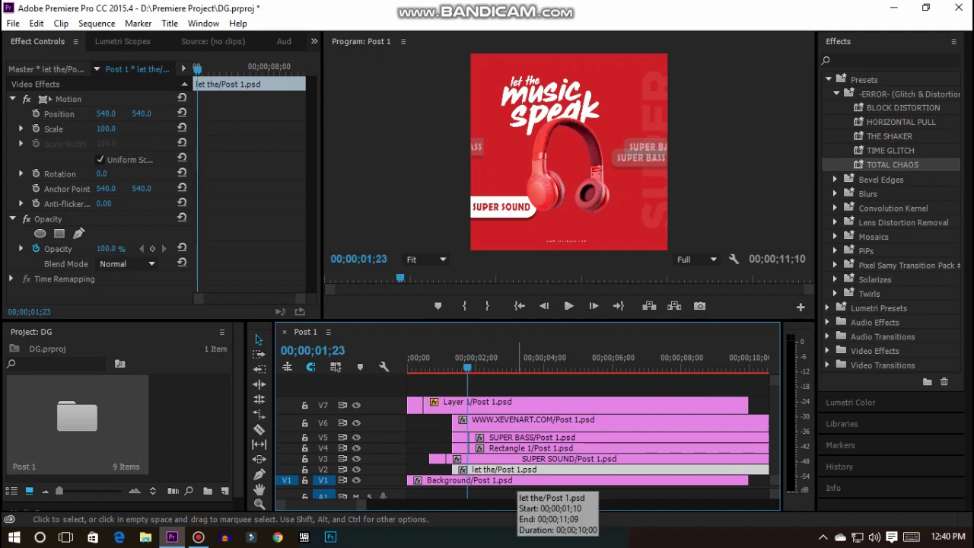
left_click_drag(519, 469, 487, 469)
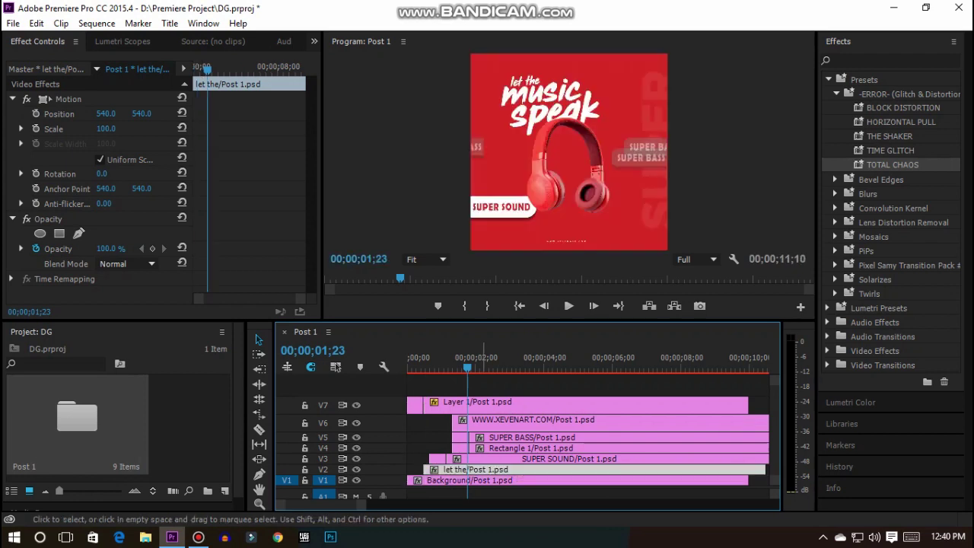
key("equal")
key("equal")
key("equal")
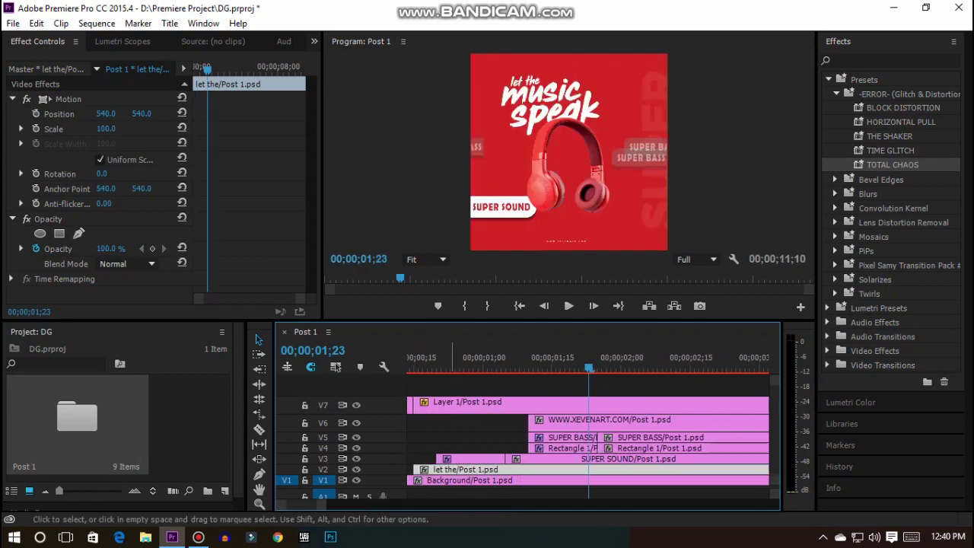
left_click_drag(457, 469, 563, 470)
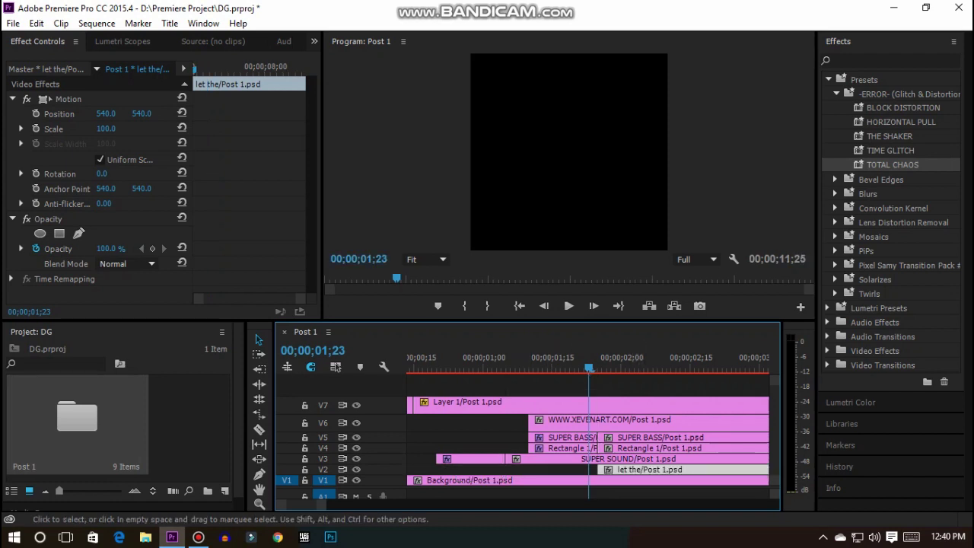
key("Right")
key("Right")
key("Right")
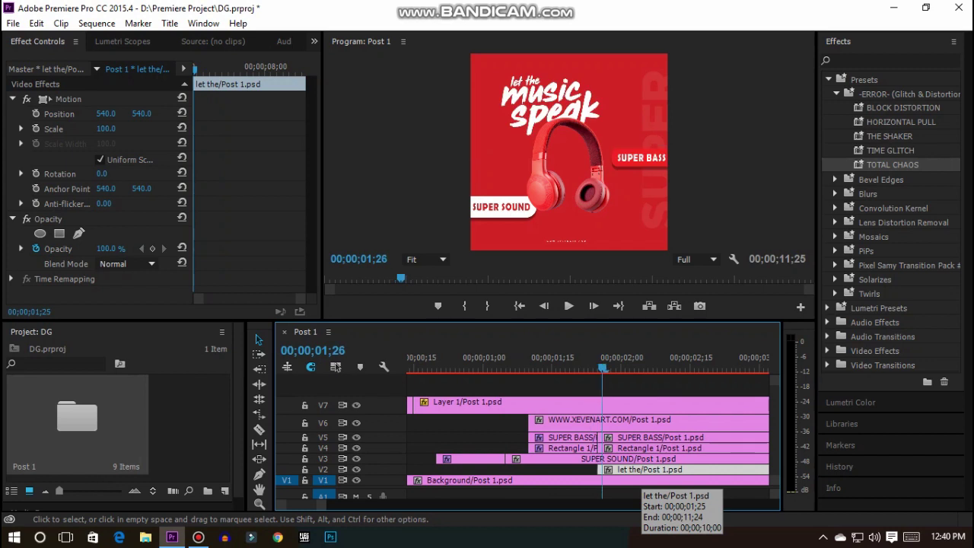
key("Right")
key("Right")
key("Right")
key("Right")
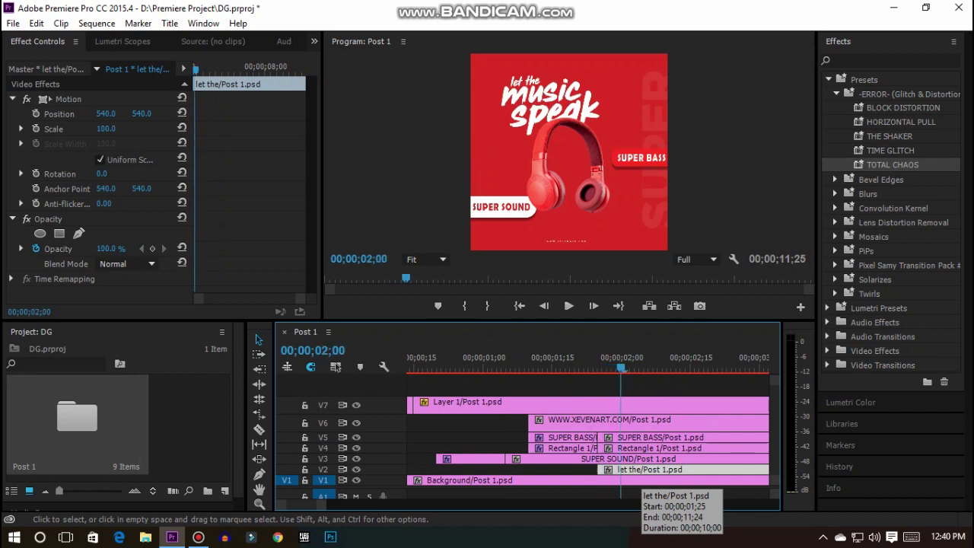
left_click_drag(632, 470, 664, 469)
Step: Split the let the clip on V2 at 00;00;02;15 with the Razor tool
key("Right")
key("Right")
key("Right")
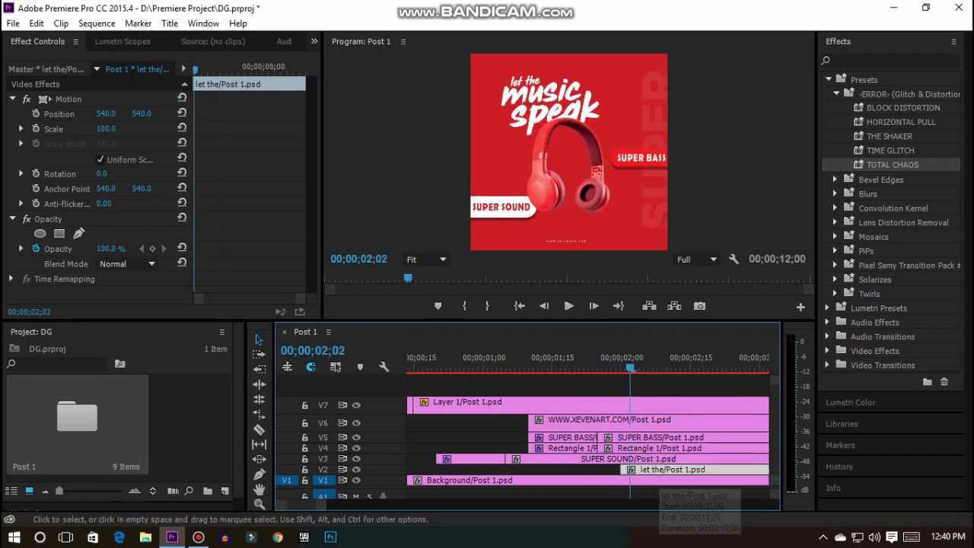
key("Right")
key("Right")
key("Right")
key("Right")
key("Right")
key("Right")
key("Right")
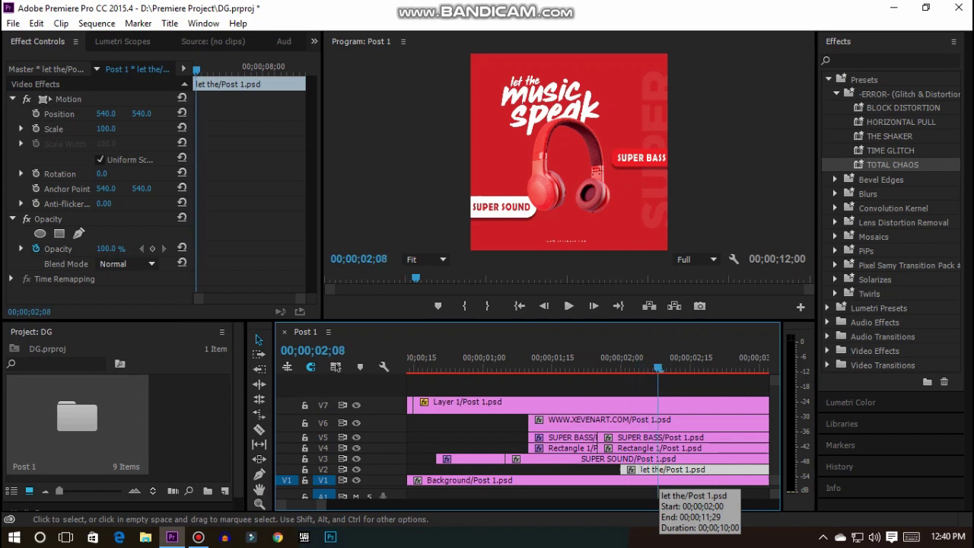
key("Right")
key("Right")
key("Right")
key("Right")
key("Right")
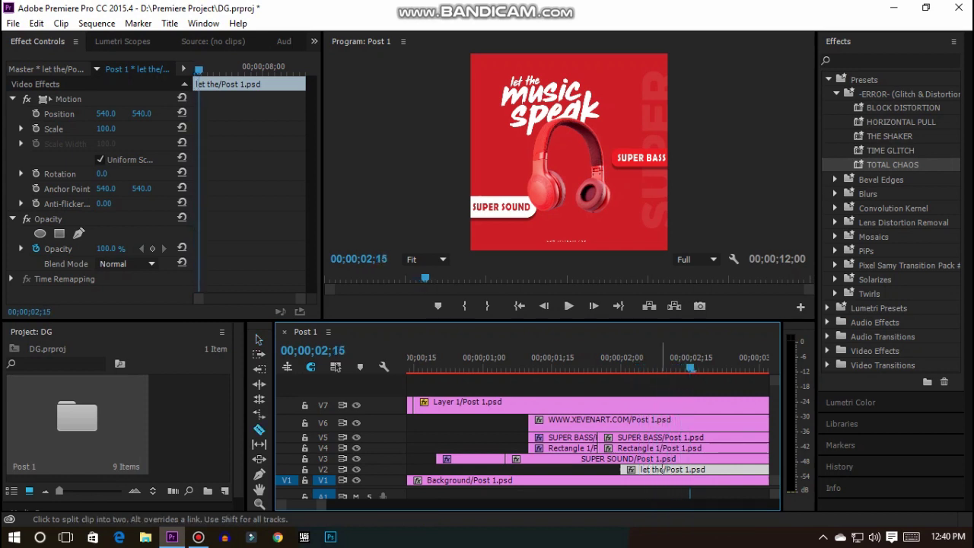
left_click(690, 470)
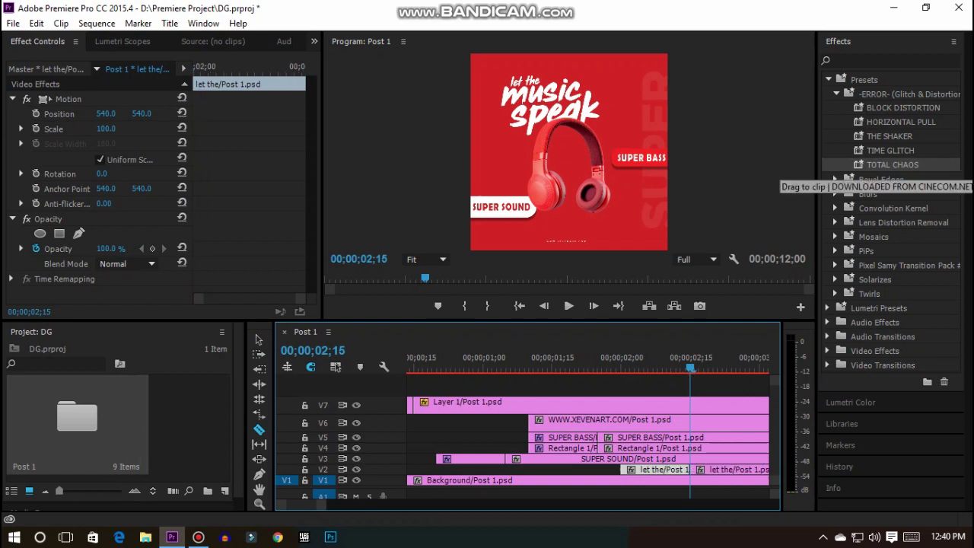
Step: Apply the TOTAL CHAOS preset to the first piece of let the and preview the sequence from the start
left_click_drag(891, 166, 653, 469)
left_click_drag(690, 368, 404, 368)
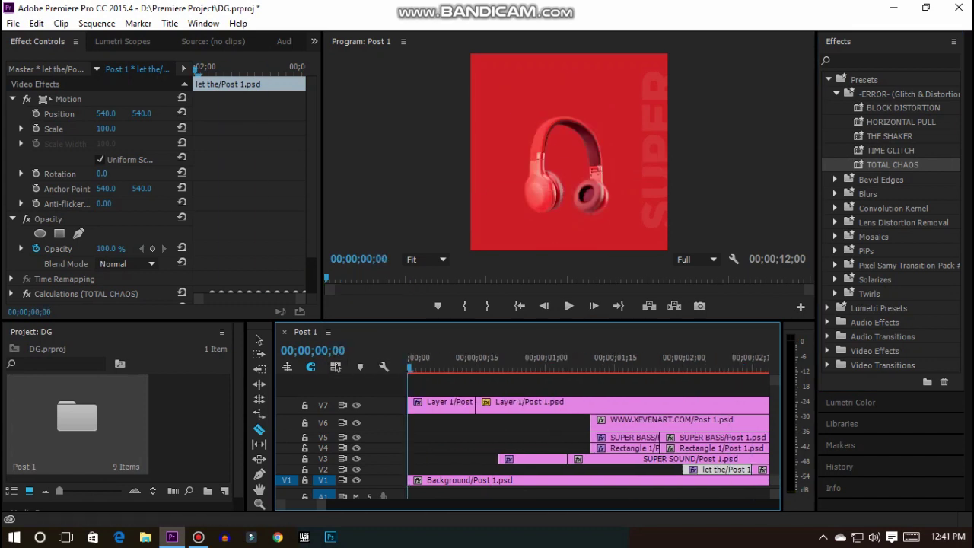
key("space")
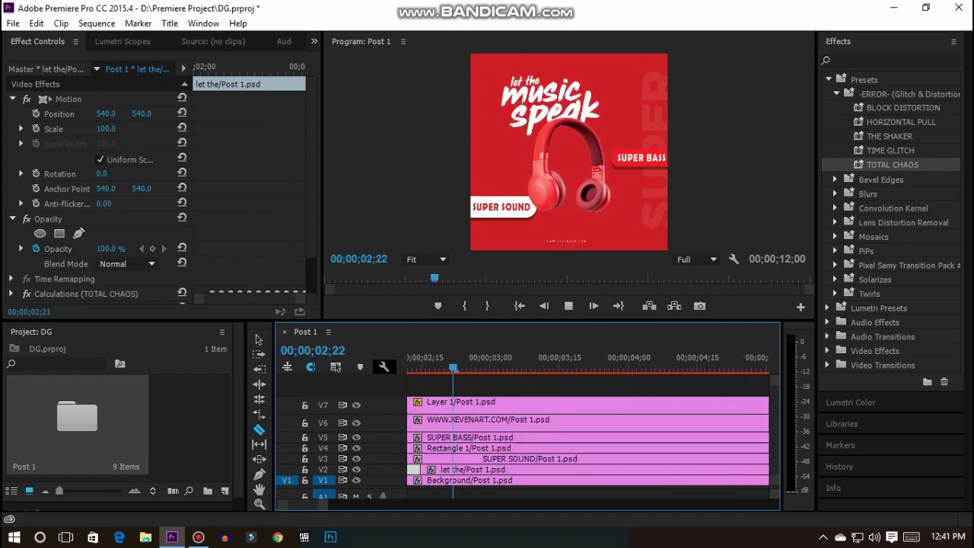
key("space")
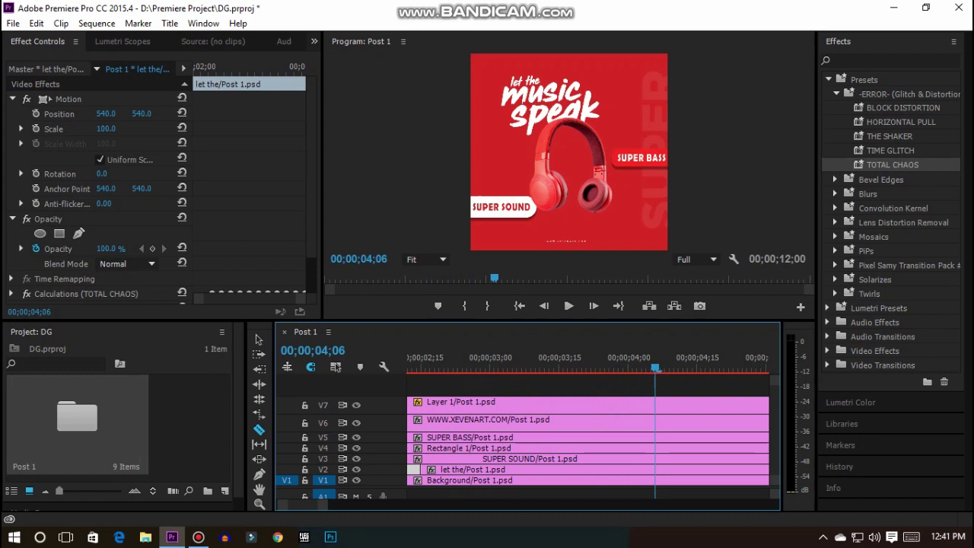
Step: Add a Position keyframe at the start of the second let the piece on V2, at 00;00;02;15
scroll(683, 434, "up", 5)
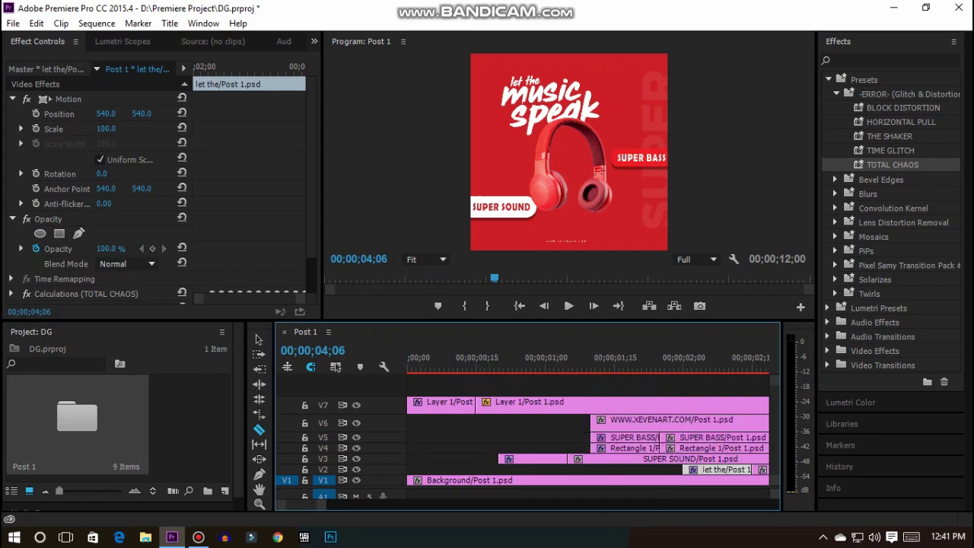
scroll(587, 433, "down", 3)
scroll(536, 456, "down", 2)
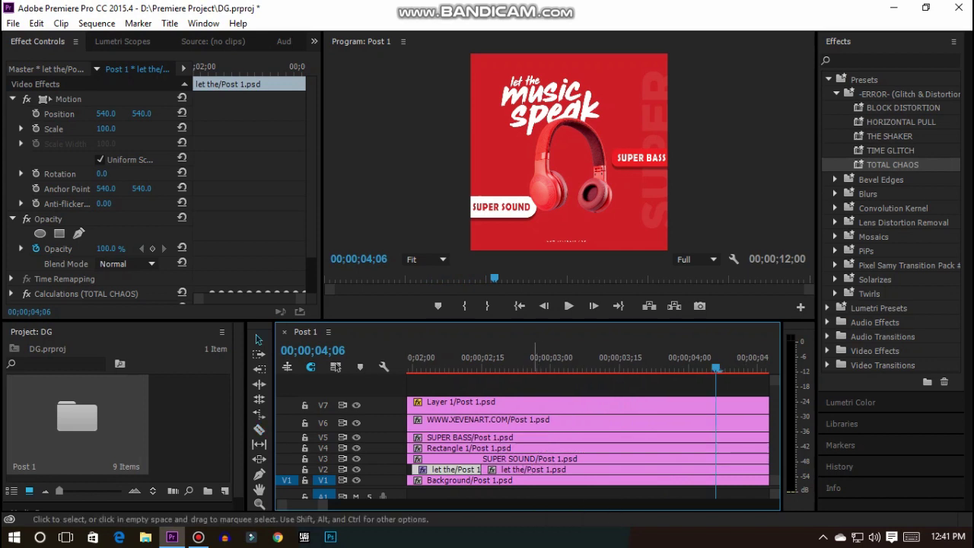
left_click(531, 469)
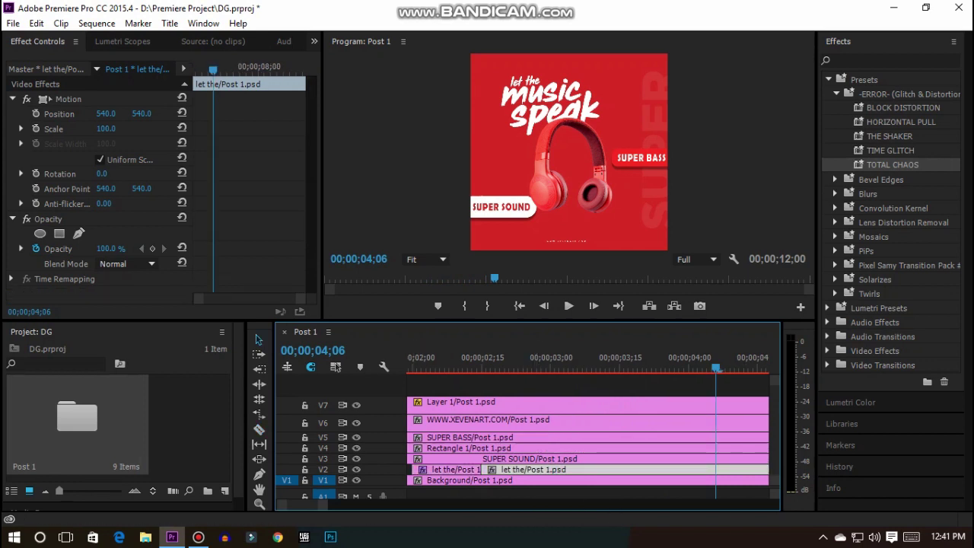
left_click_drag(213, 70, 193, 70)
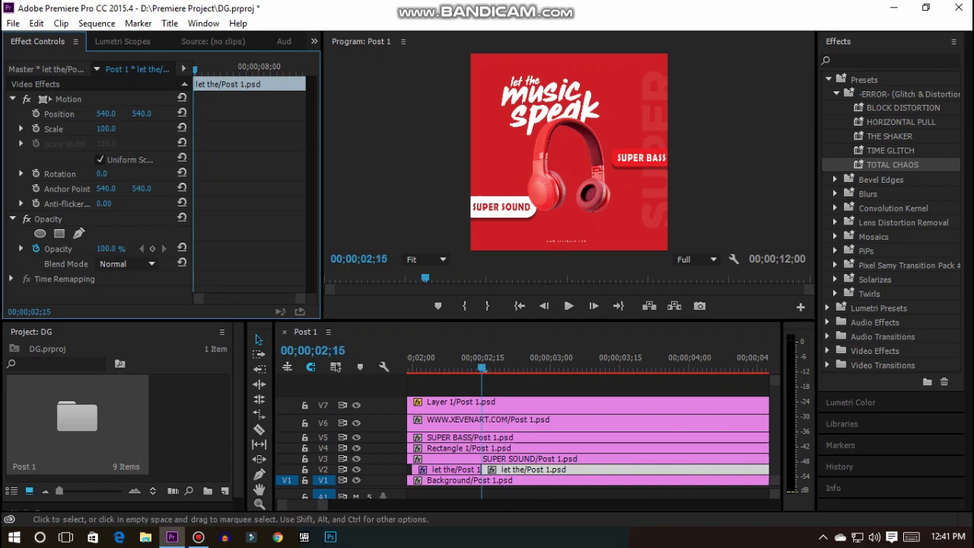
left_click(35, 113)
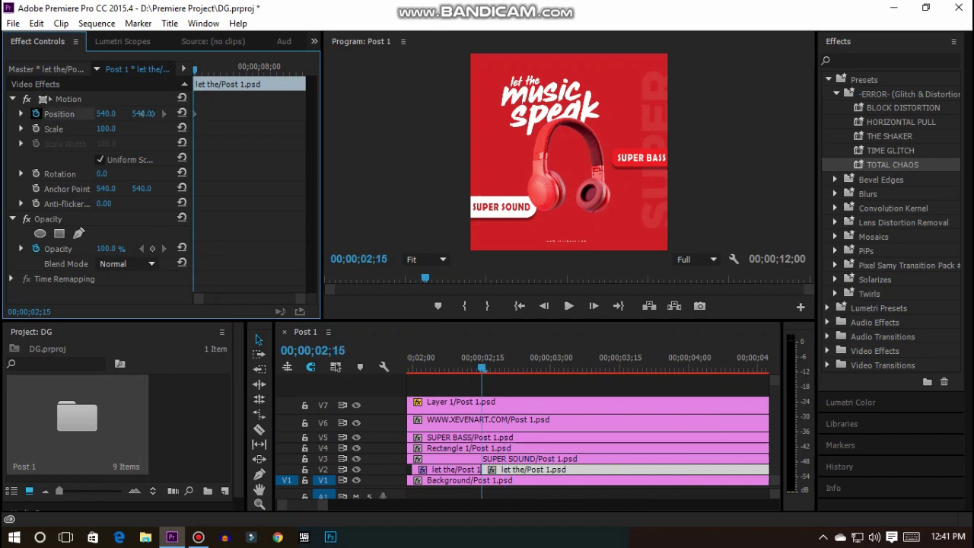
Step: Trim the end of the let the clip on V2 to 00;00;11;10, level with the ends of the SUPER BASS and Rectangle 1 clips
left_click_drag(194, 70, 304, 70)
key("Left")
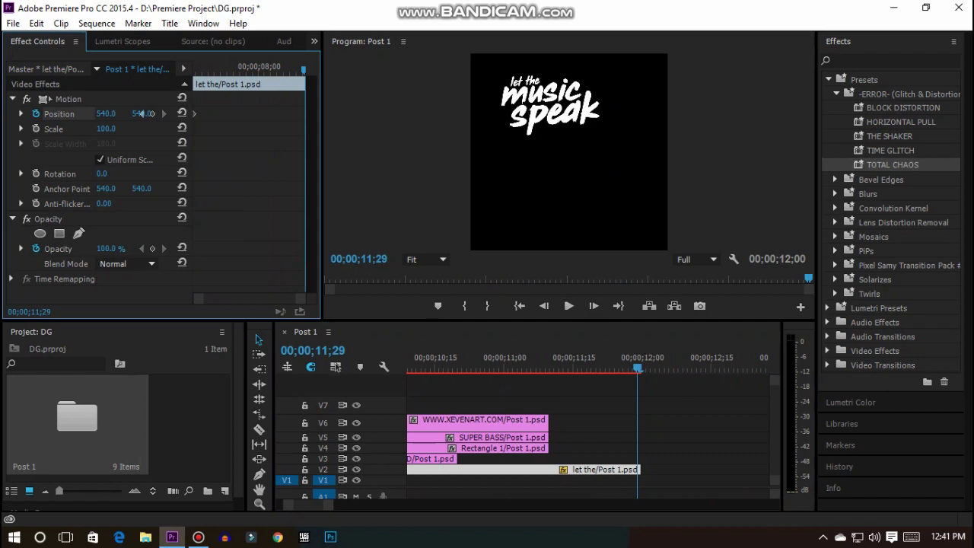
left_click_drag(639, 469, 548, 470)
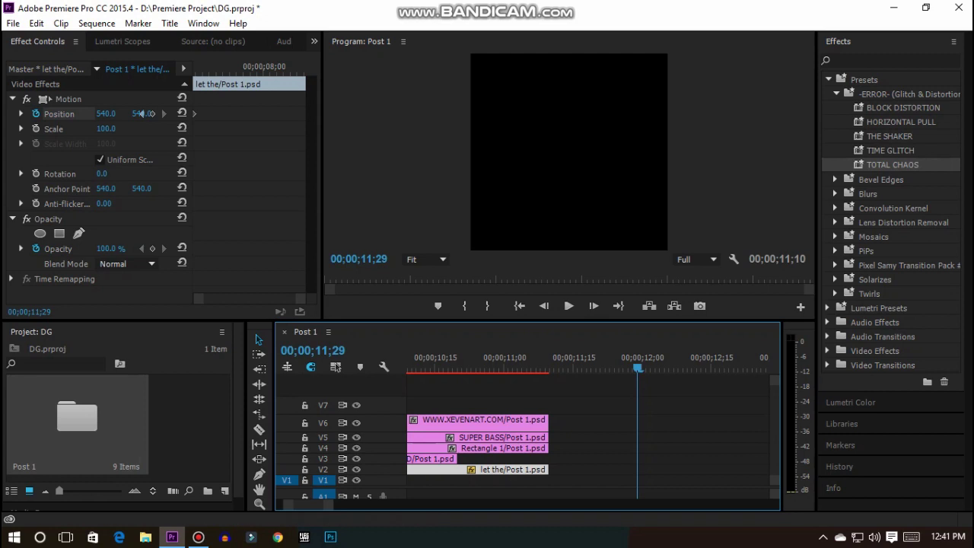
Step: Set the let the clip's horizontal Position to 380 at its last frame, 00;00;11;09
key("Left")
key("Left")
key("Left")
key("Left")
key("Left")
key("Left")
key("Left")
key("Left")
key("Left")
key("Left")
key("Left")
key("Left")
key("Left")
key("Left")
key("Left")
key("Left")
key("Left")
key("Left")
key("Left")
key("Left")
key("Right")
key("Right")
key("Left")
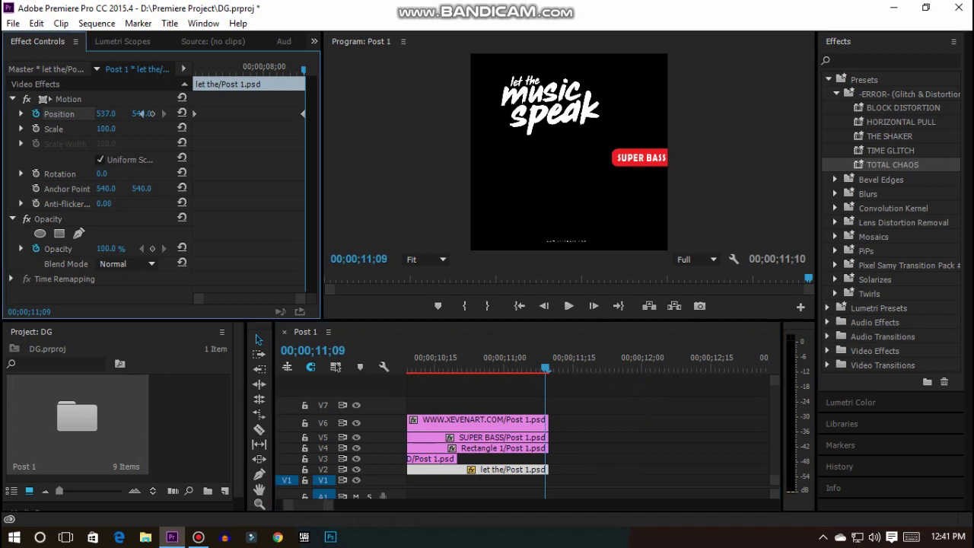
left_click_drag(106, 114, 2, 114)
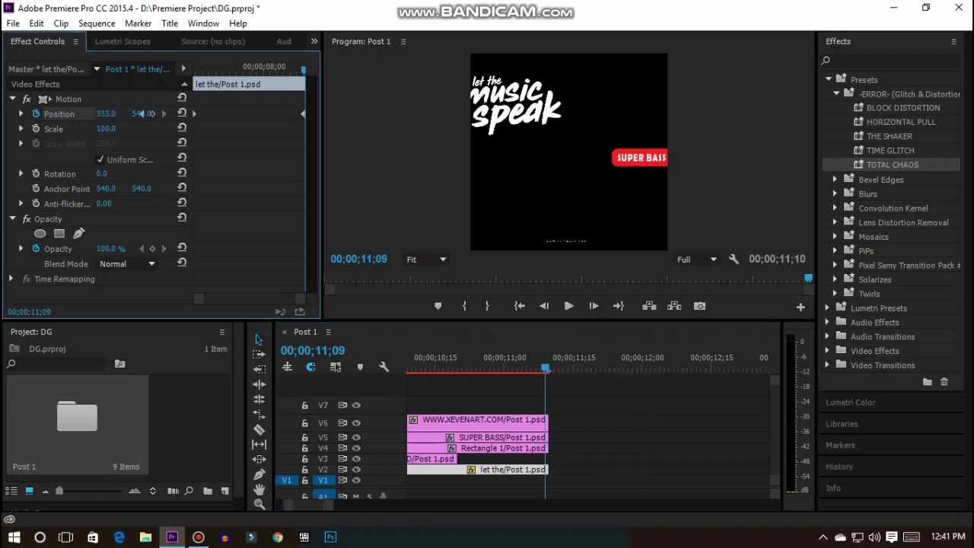
left_click_drag(69, 113, 75, 114)
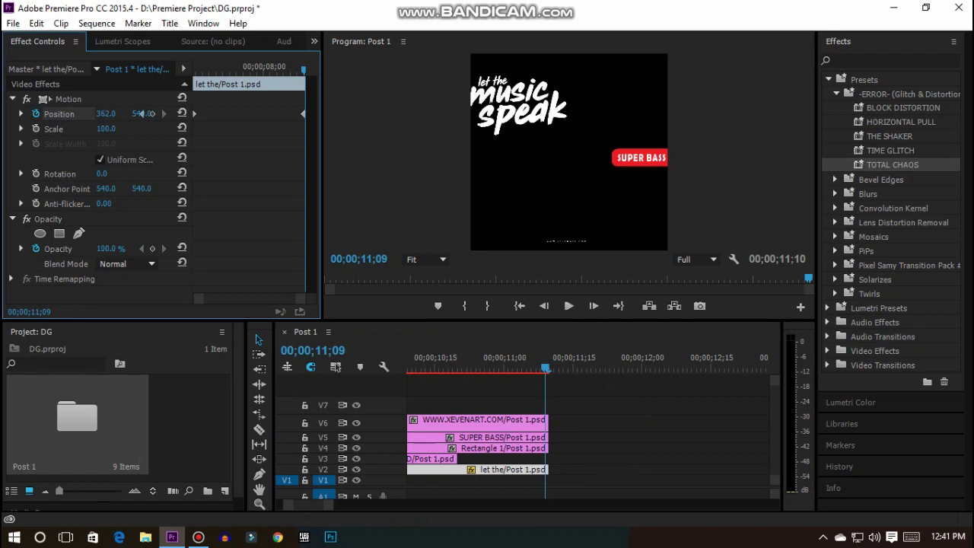
left_click_drag(76, 113, 79, 114)
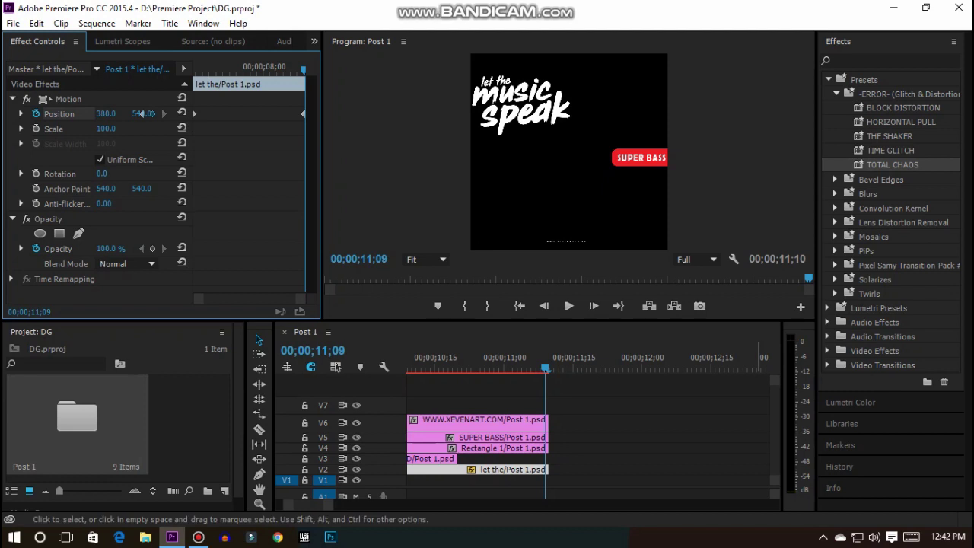
key("j")
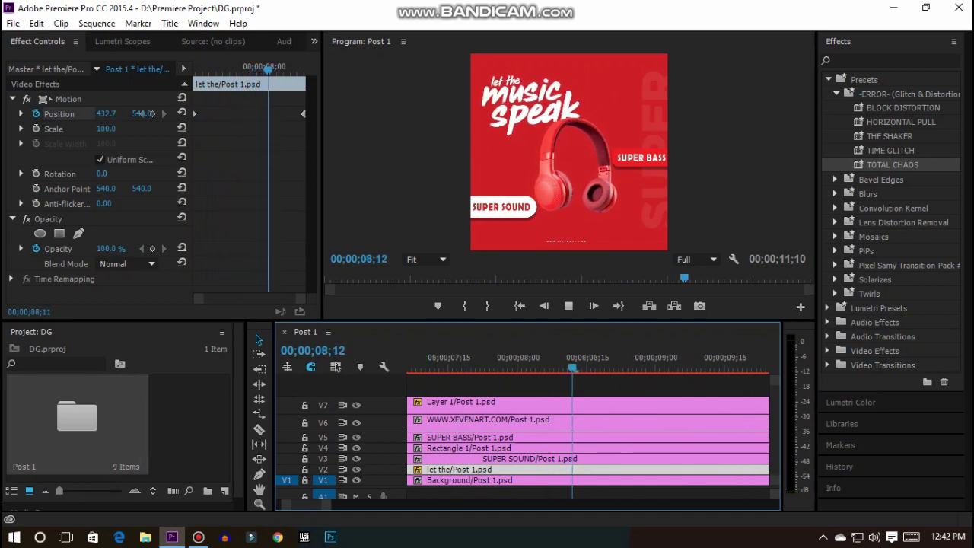
key("space")
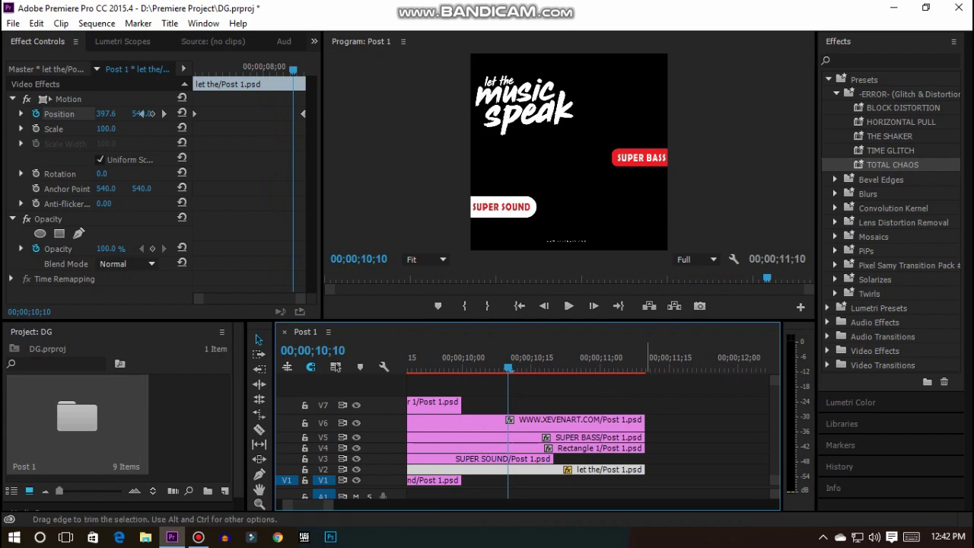
left_click_drag(644, 419, 461, 420)
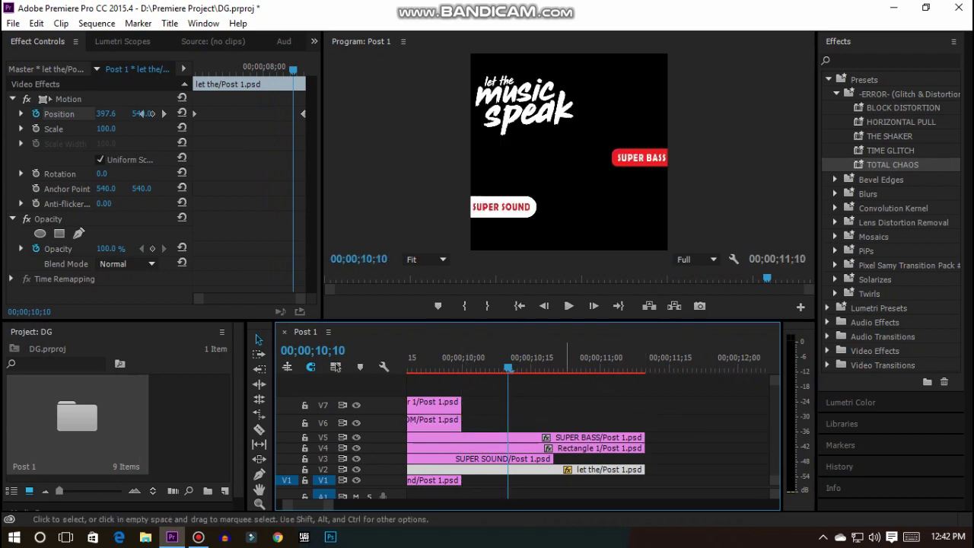
left_click_drag(644, 438, 460, 437)
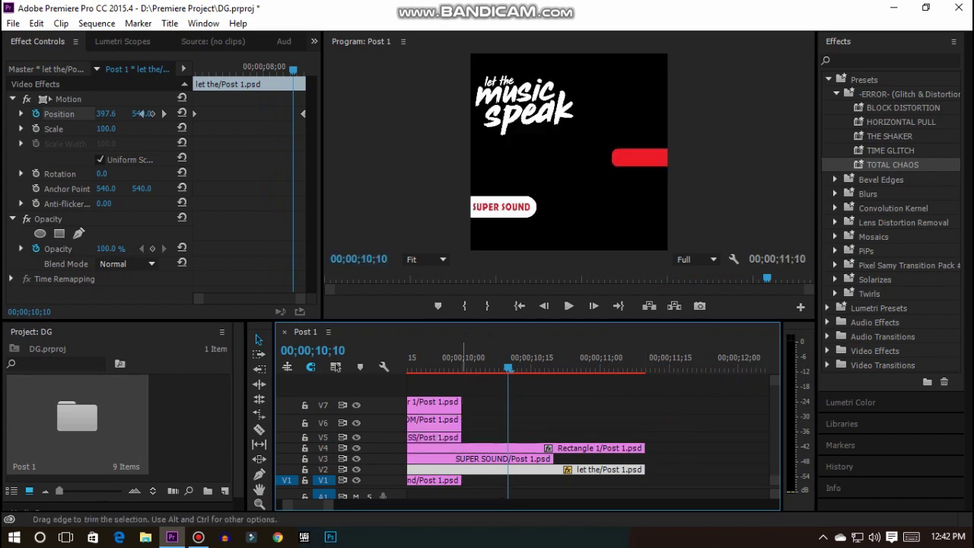
left_click_drag(644, 449, 460, 448)
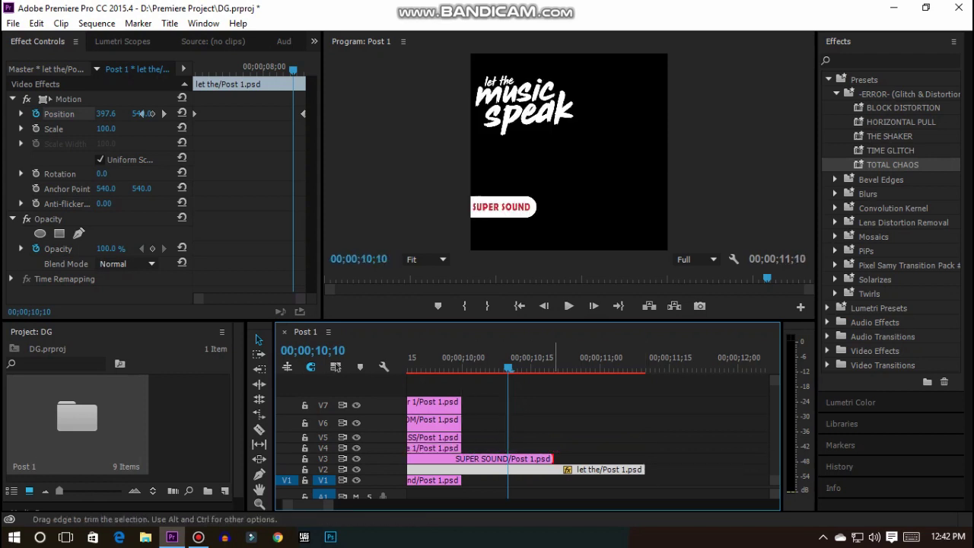
left_click_drag(552, 459, 461, 459)
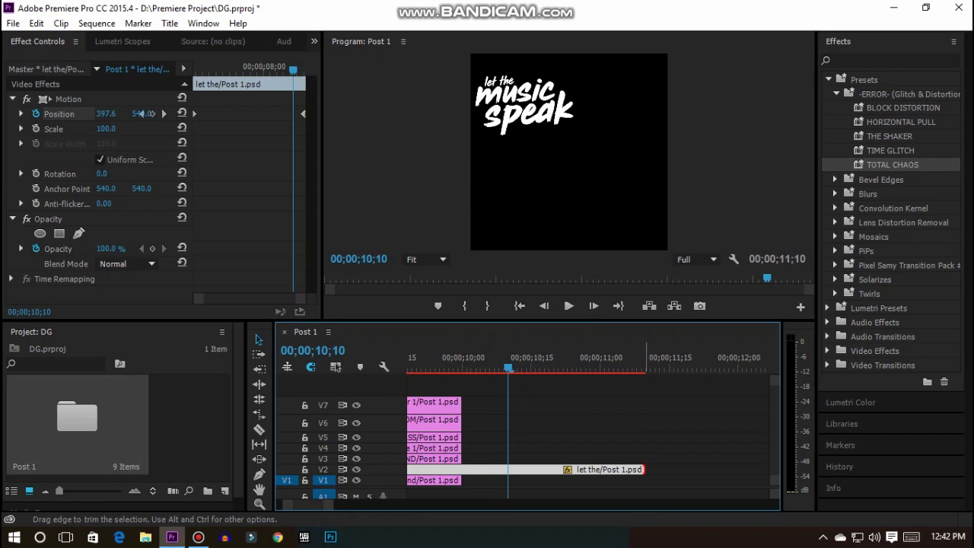
left_click_drag(643, 469, 461, 469)
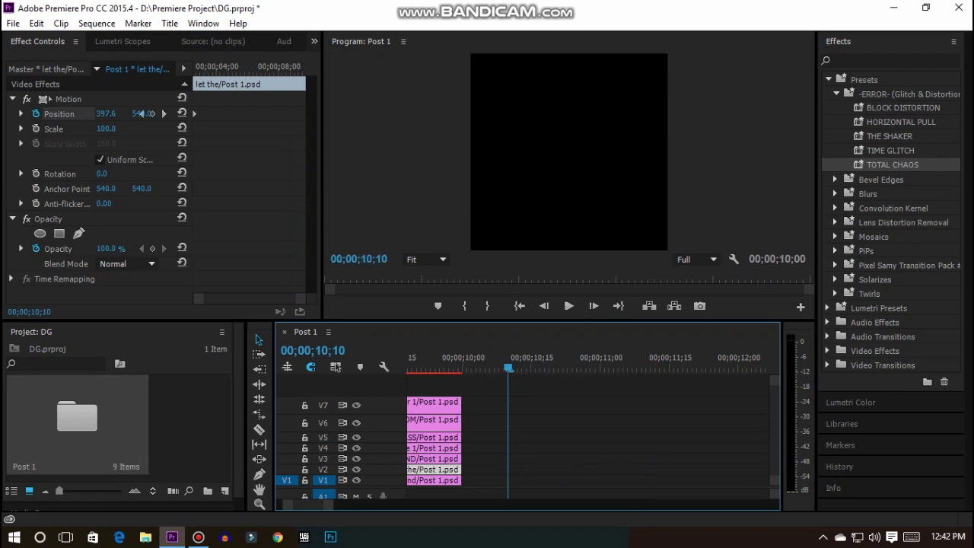
Step: Open the Post 1 bin and extend the end of the Background clip on V1 to 00;00;12;00
key("shift+Left")
key("shift+Left")
double_click(77, 417)
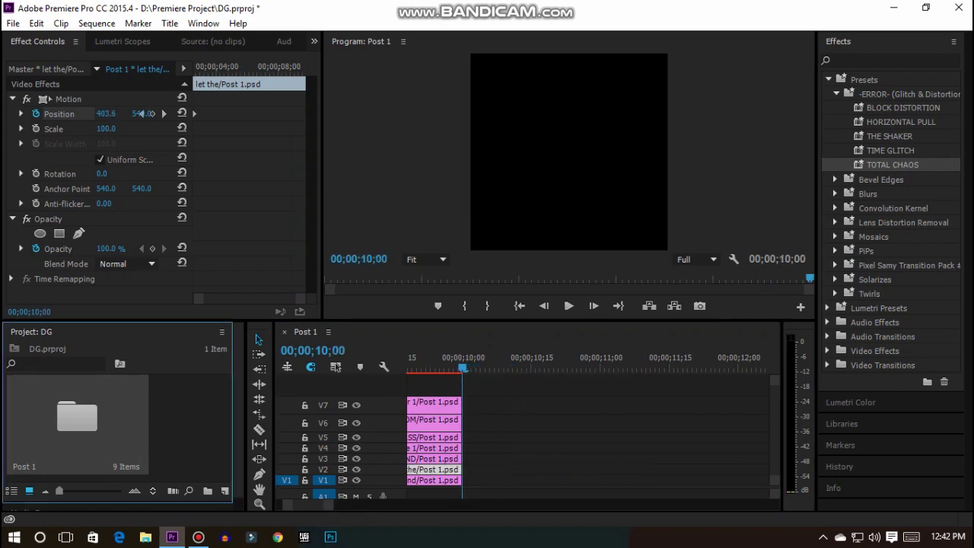
scroll(305, 268, "up", 1)
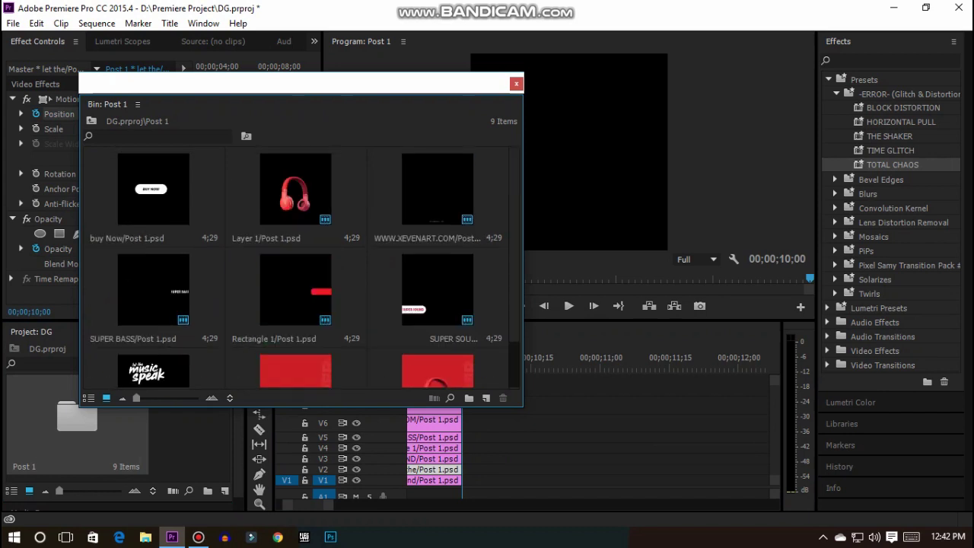
scroll(305, 268, "down", 1)
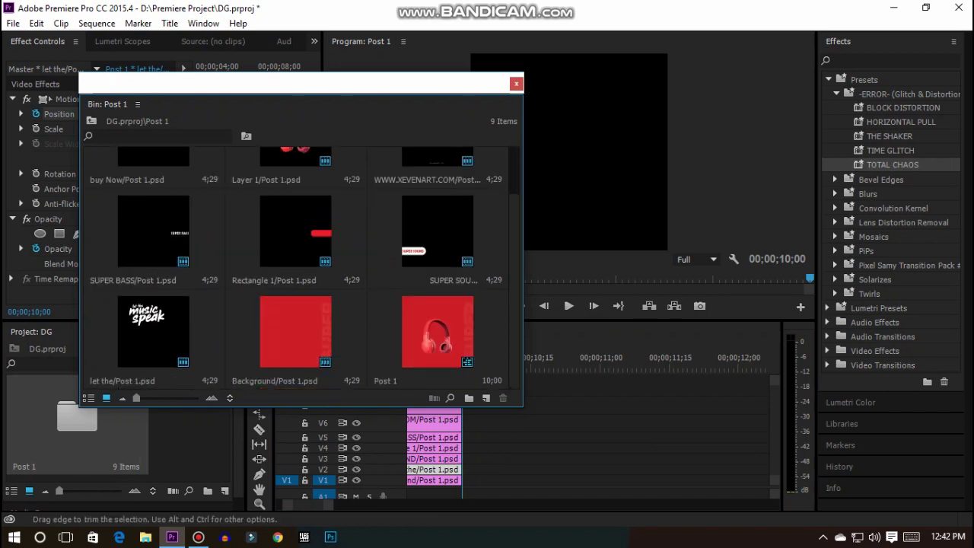
left_click_drag(460, 480, 496, 481)
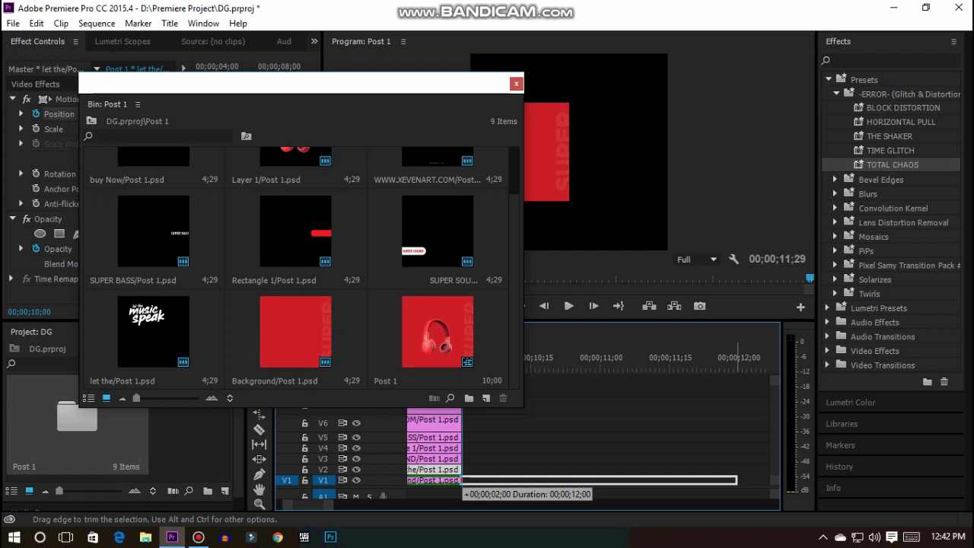
left_click_drag(737, 481, 736, 480)
Step: Place the buy Now layer from the bin on V8 starting at 00;00;10;00, and close the bin
scroll(467, 361, "up", 2)
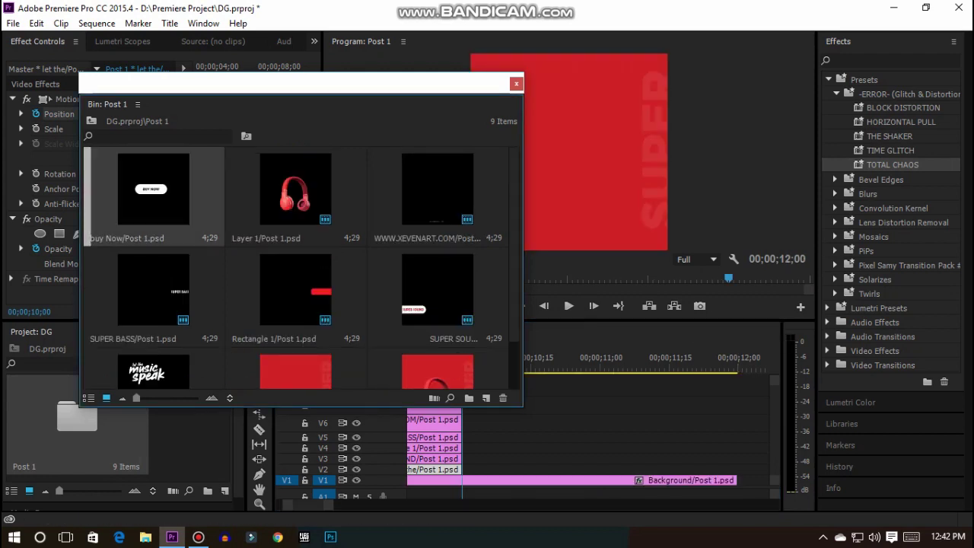
left_click_drag(153, 189, 502, 388)
left_click(516, 83)
Step: Cut the buy Now clip at 00;00;12;00, level with the end of the Background clip, and delete the remainder
key("Down")
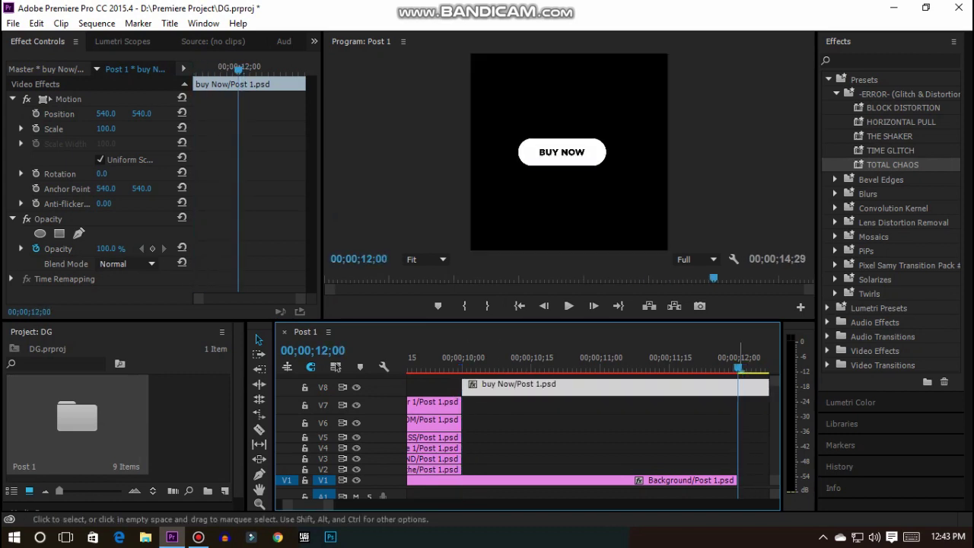
key("c")
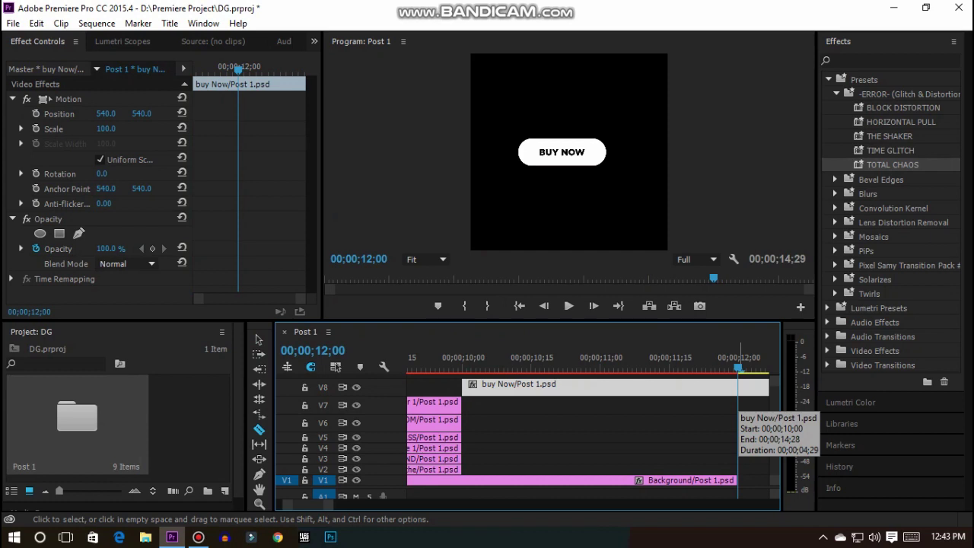
left_click(738, 387)
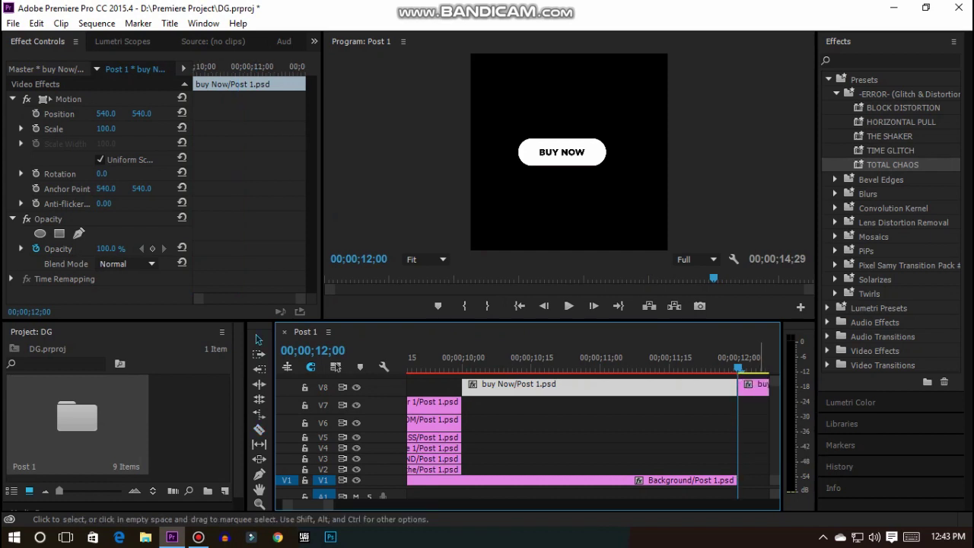
left_click(754, 387)
key("Delete")
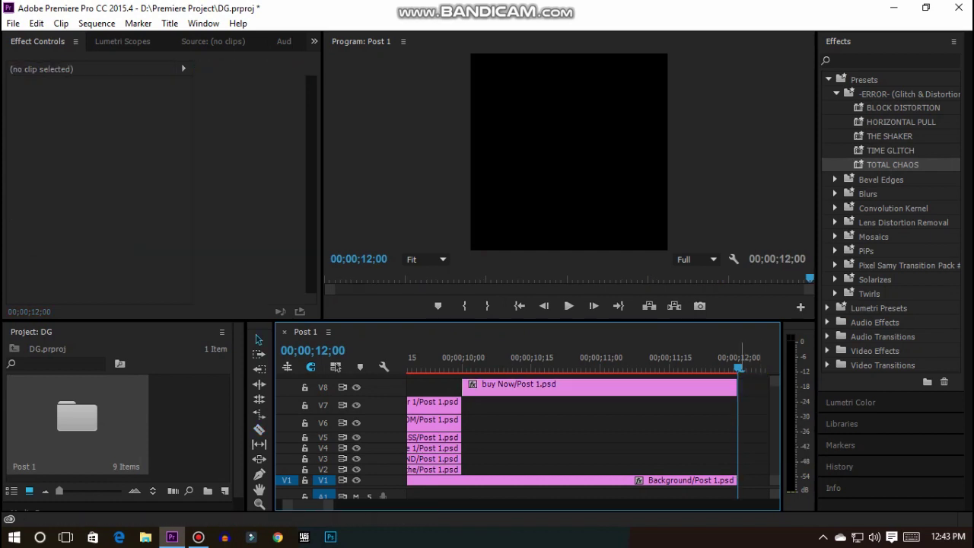
Step: At 00;00;10;00, set the buy Now clip's Scale to 147 and horizontal Position to 621, and add a Scale keyframe
key("Left")
key("Left")
key("Left")
key("Left")
key("Left")
key("Left")
key("Left")
key("Left")
key("Left")
key("Left")
key("Left")
key("Left")
key("Left")
key("Left")
key("Left")
key("Left")
key("Left")
key("Left")
key("Left")
key("Left")
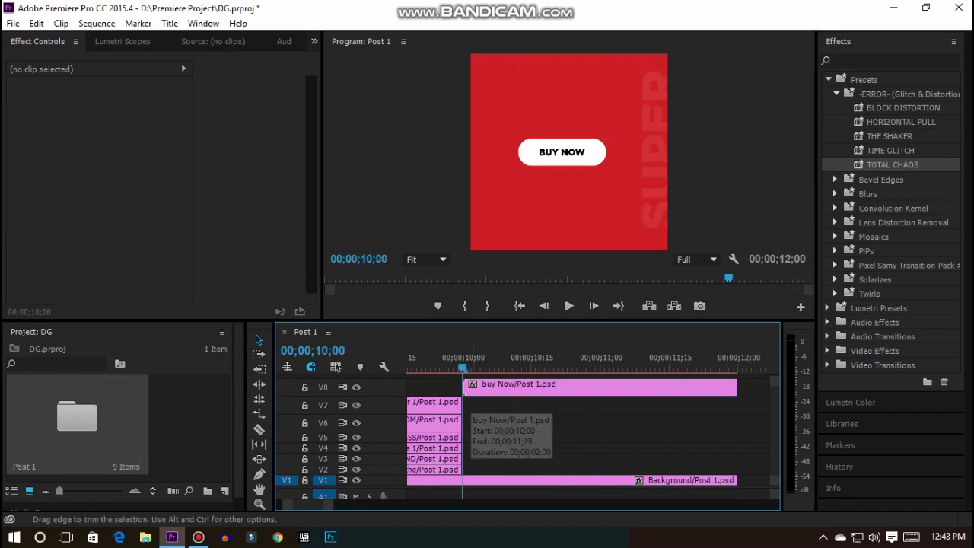
left_click(505, 387)
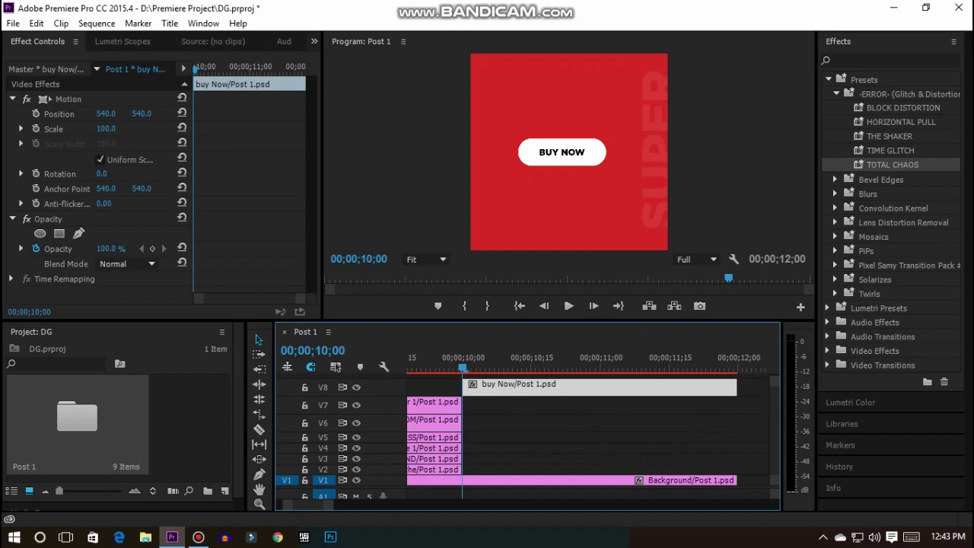
key("shift+5")
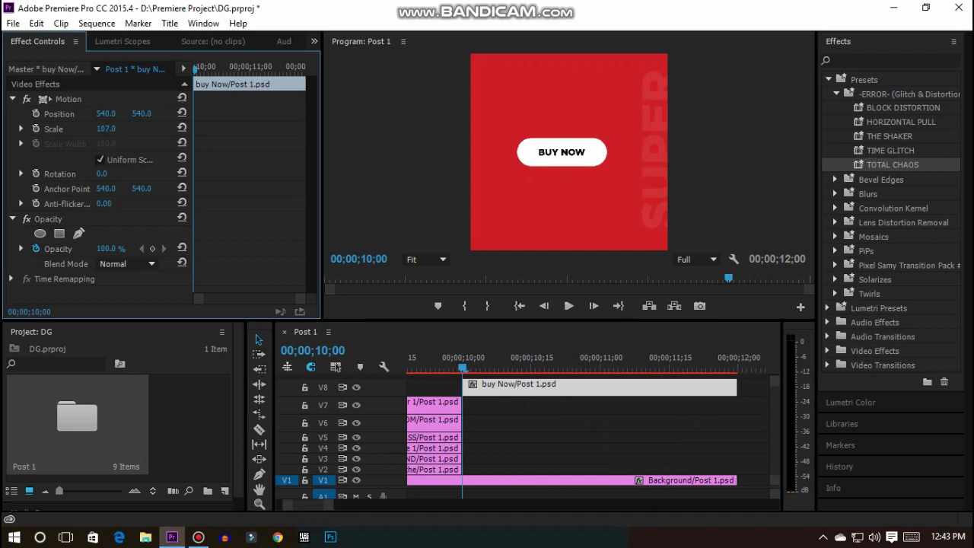
left_click_drag(106, 129, 167, 113)
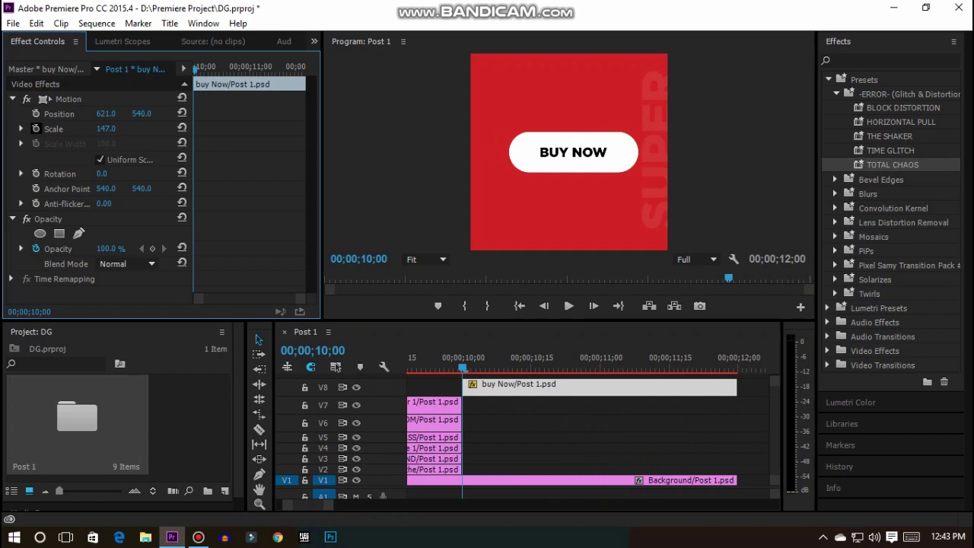
left_click(36, 128)
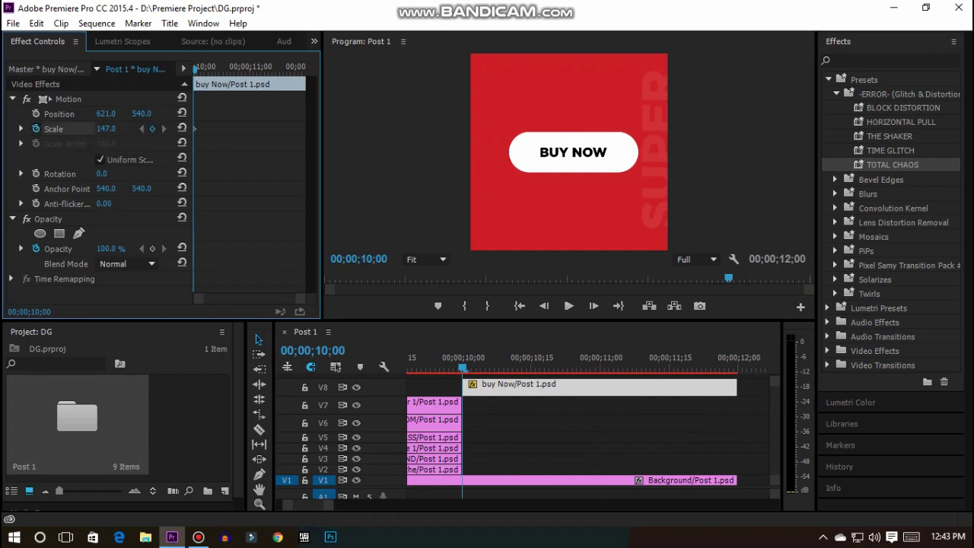
Step: Set the buy Now clip's Scale to 92 at its last frame, 00;00;11;29
key("space")
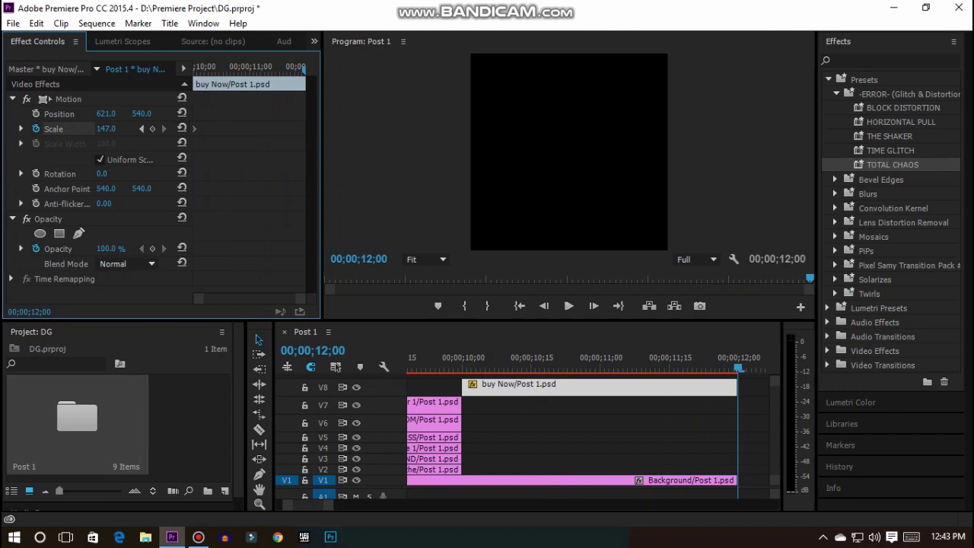
key("Left")
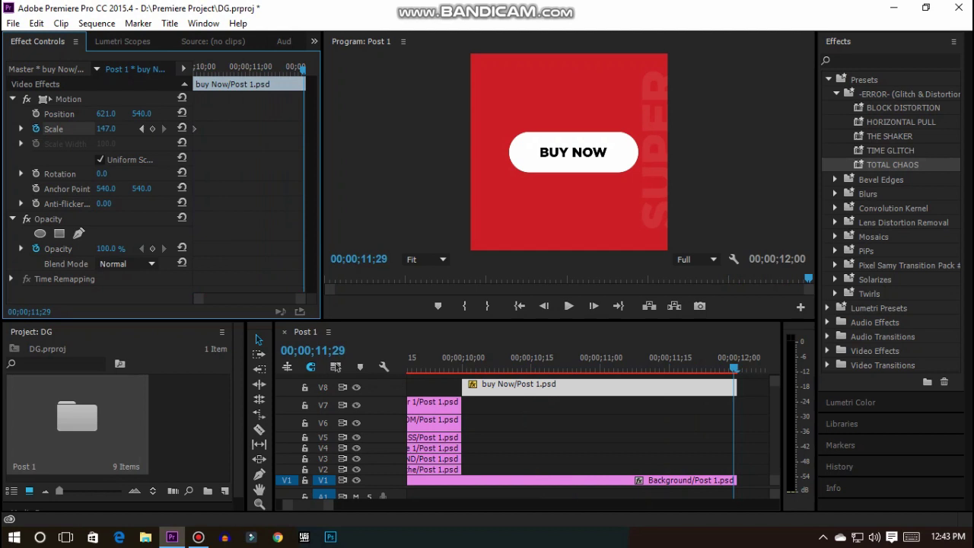
left_click_drag(106, 129, 67, 129)
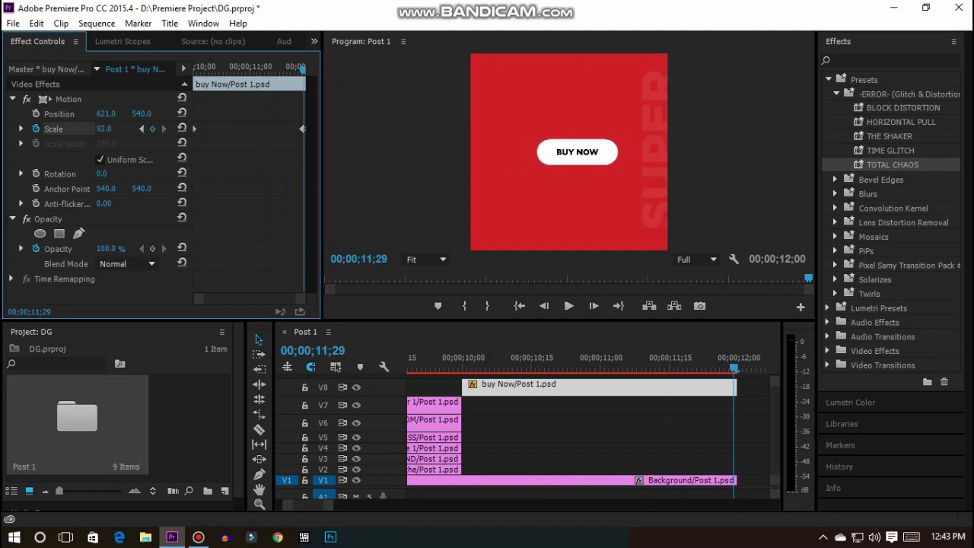
Step: Preview the buy Now scale animation and play the sequence from the start
left_click_drag(303, 70, 193, 69)
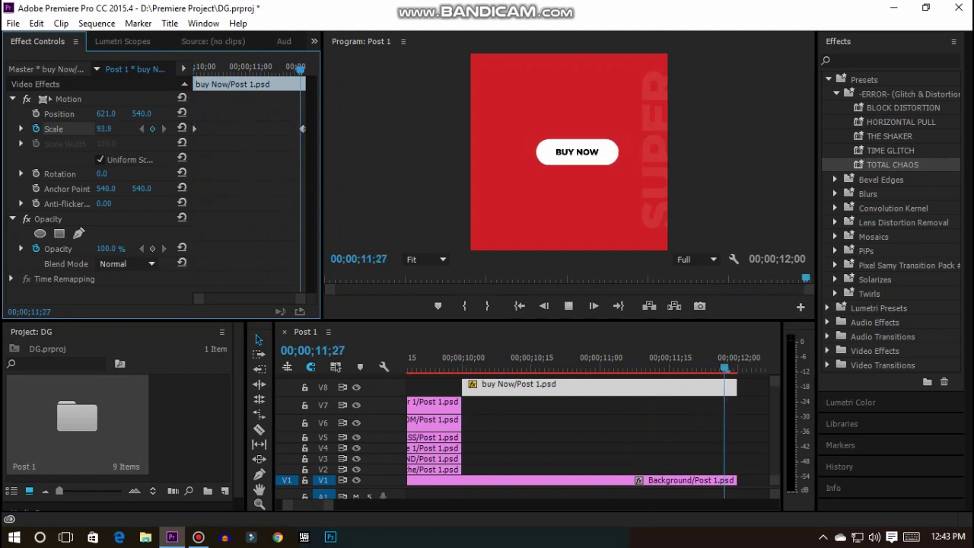
key("Home")
key("space")
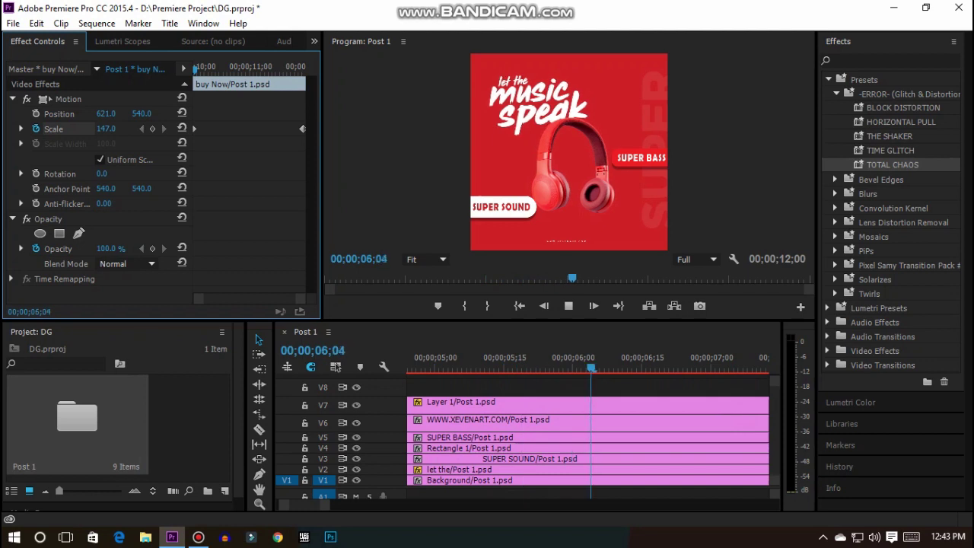
key("space")
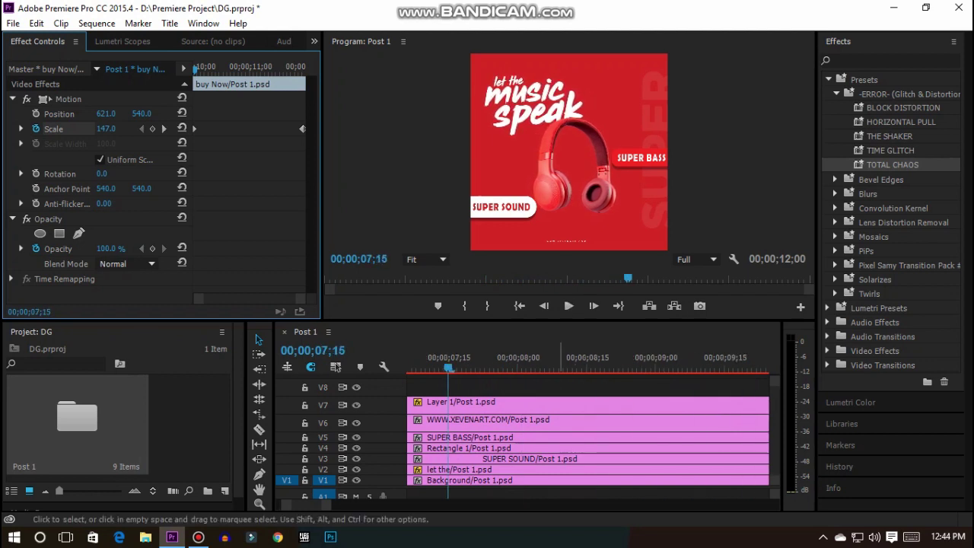
Step: Import the gltchgltch_1 and gltchgltch_7 sound files from the RVM Music folder into the project
left_click_drag(343, 487, 342, 449)
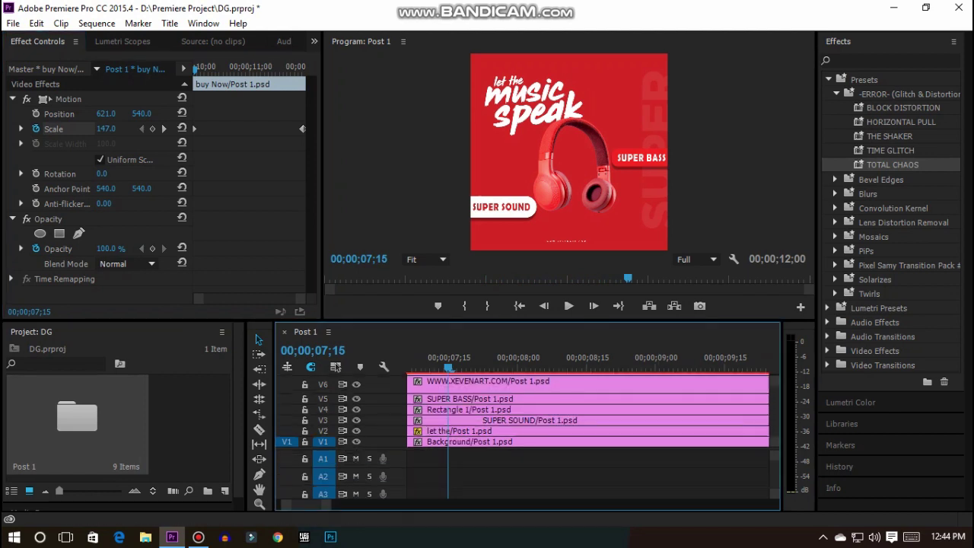
key("ctrl+i")
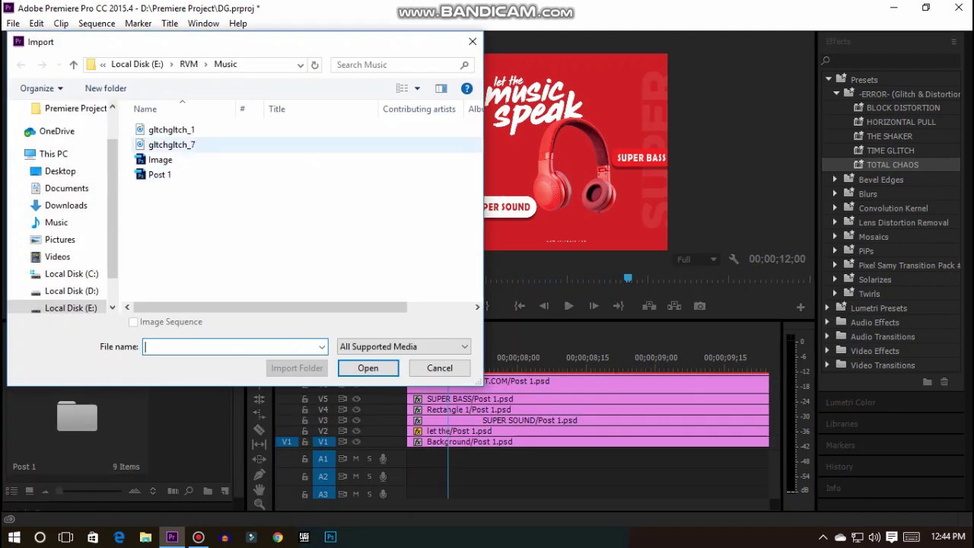
left_click(172, 145)
left_click(172, 130, "ctrl")
left_click(369, 368)
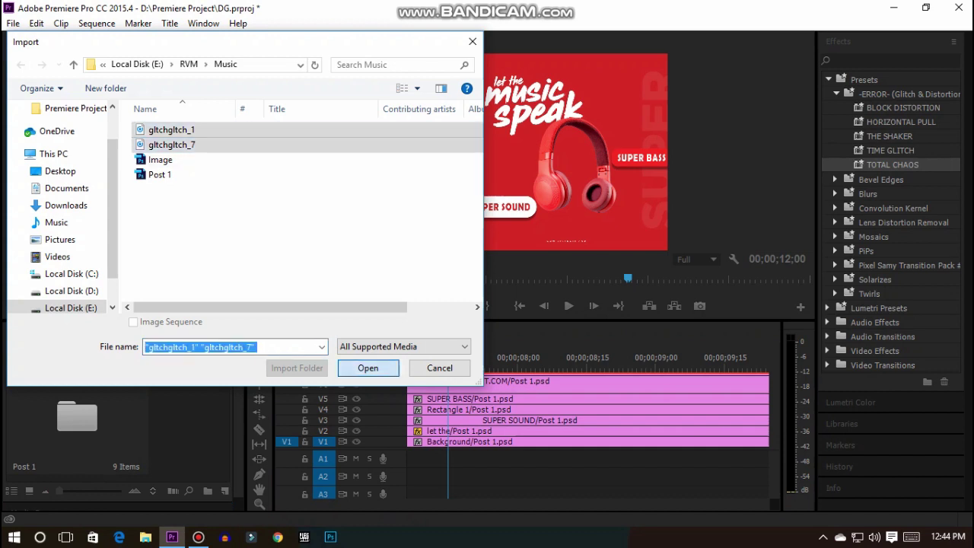
Step: Place both imported glitch sounds back to back on audio track A2, starting at the beginning of the sequence
left_click_drag(449, 367, 335, 367)
key("Home")
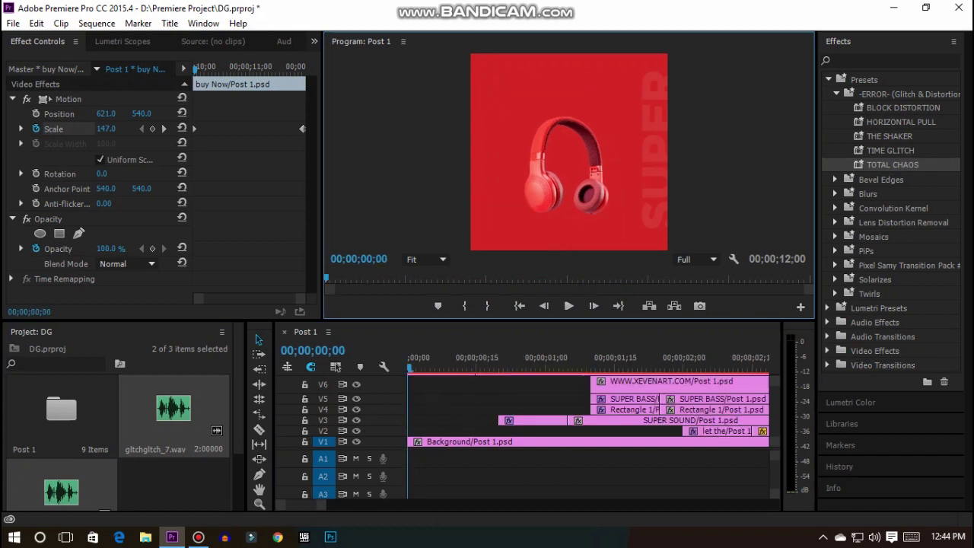
left_click_drag(174, 411, 417, 478)
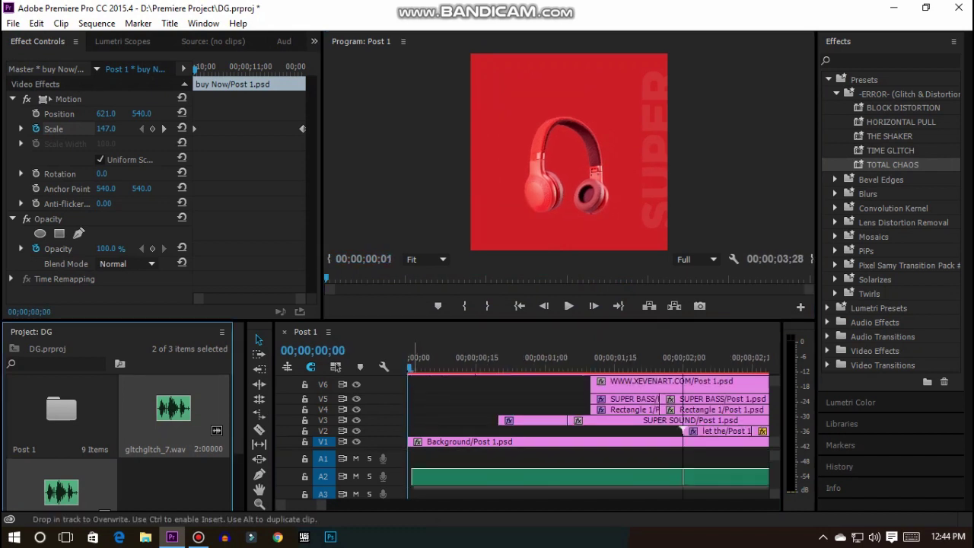
left_click_drag(683, 476, 683, 476)
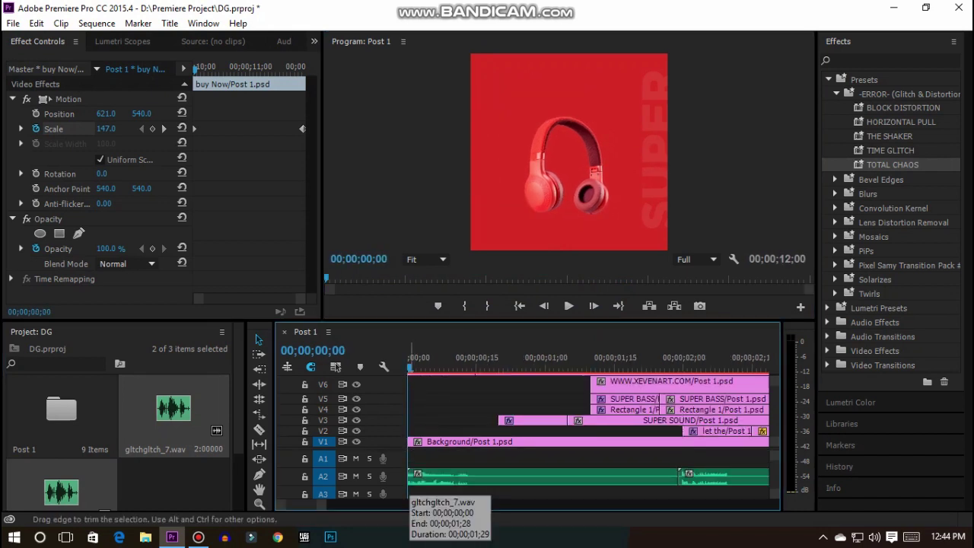
Step: Cut the gltchgltch_7 clip on A2 at 00;00;00;20, delete its remainder and move the gltchgltch_1 clip up against the cut
key("space")
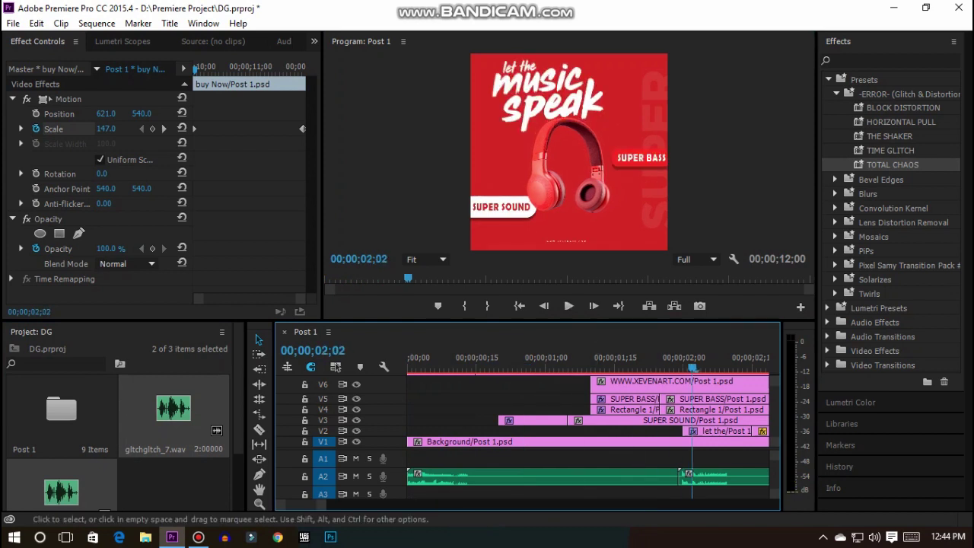
left_click_drag(693, 369, 495, 369)
key("Right")
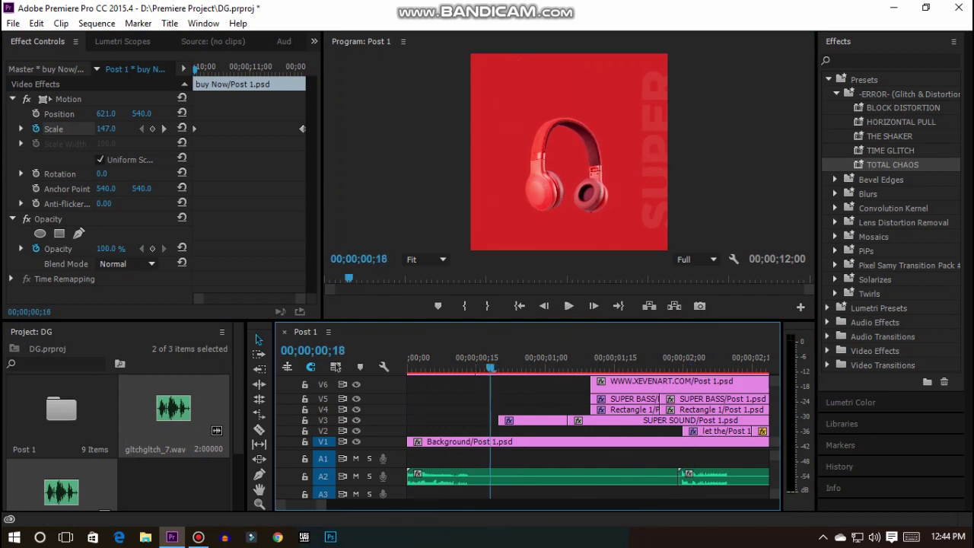
key("Right")
key("c")
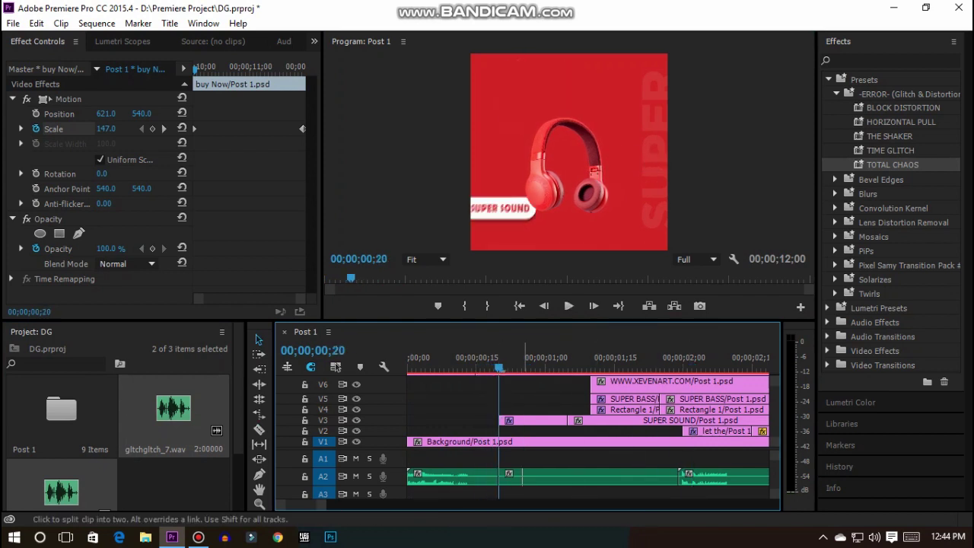
left_click(525, 477)
key("Delete")
left_click_drag(724, 477, 540, 477)
Step: Play the sequence from the start through the BUY NOW ending to check the glitch sound timing
key("Home")
key("space")
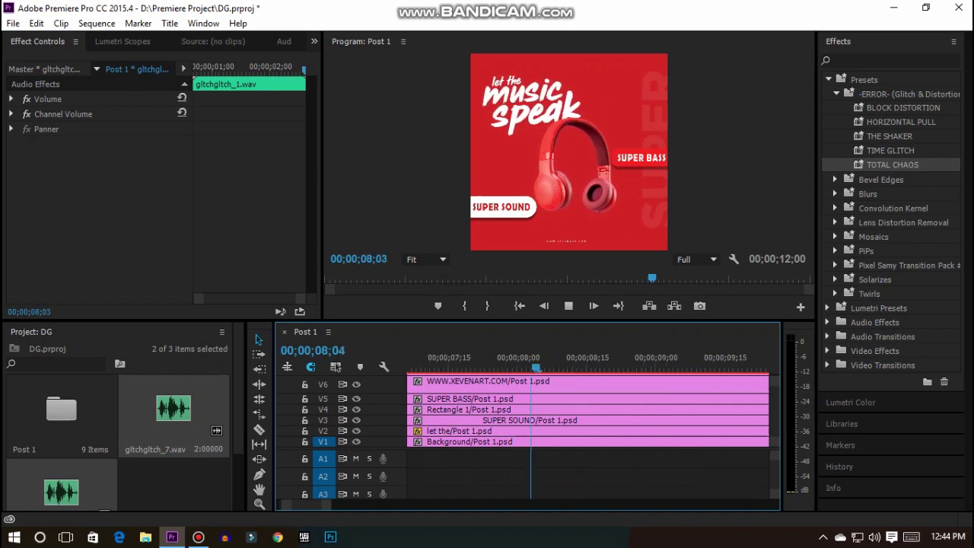
key("space")
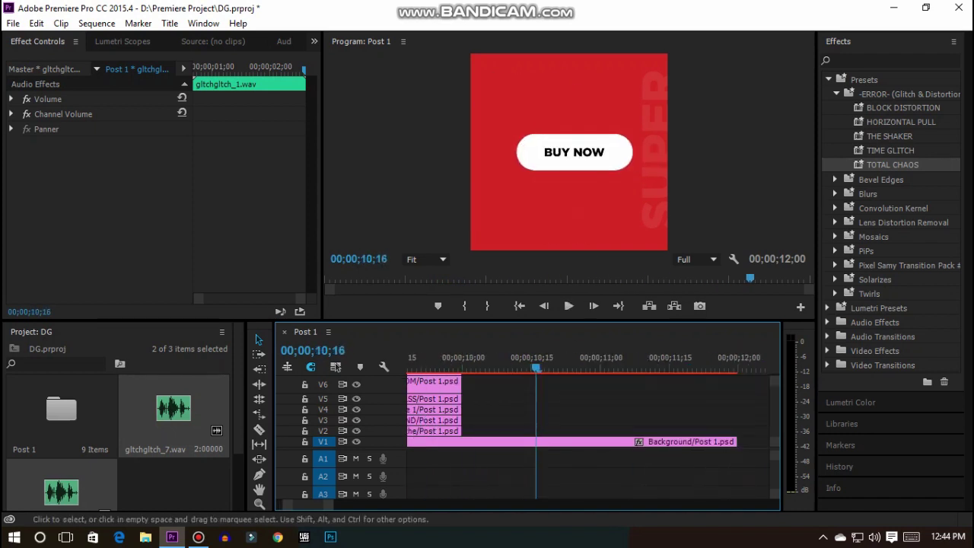
key("space")
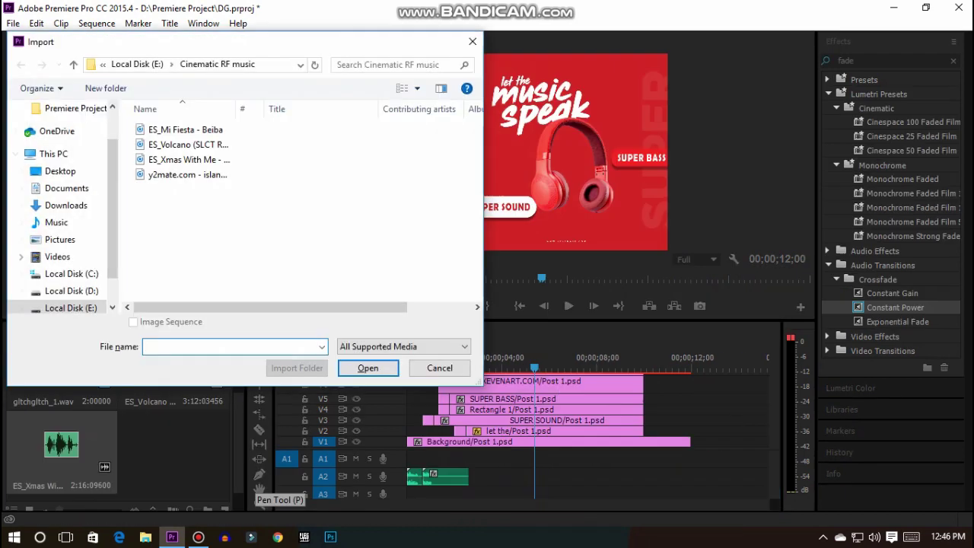
Step: Import the y2mate.com music file from the Cinematic RF music folder, place it on A3 at the sequence start and play it
left_click(187, 175)
key("Return")
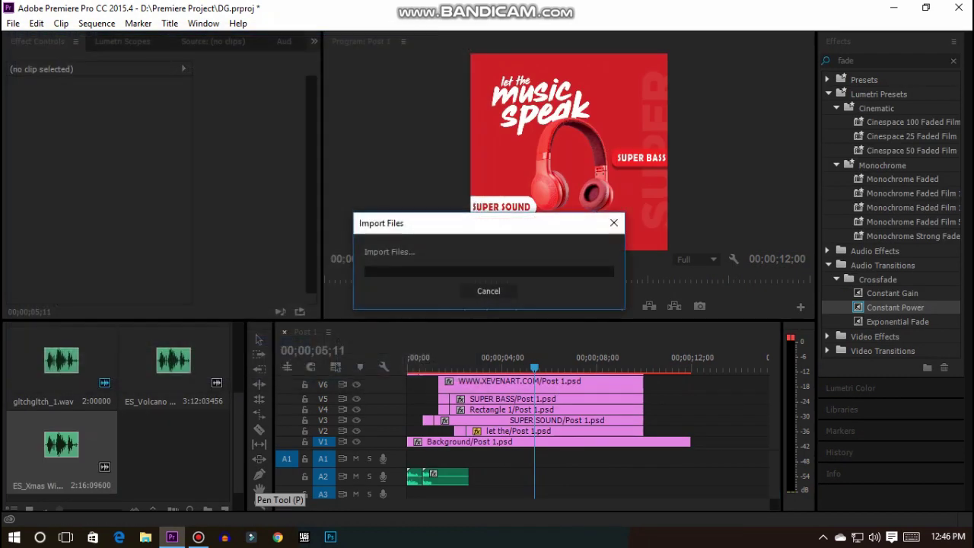
left_click_drag(410, 476, 412, 493)
key("space")
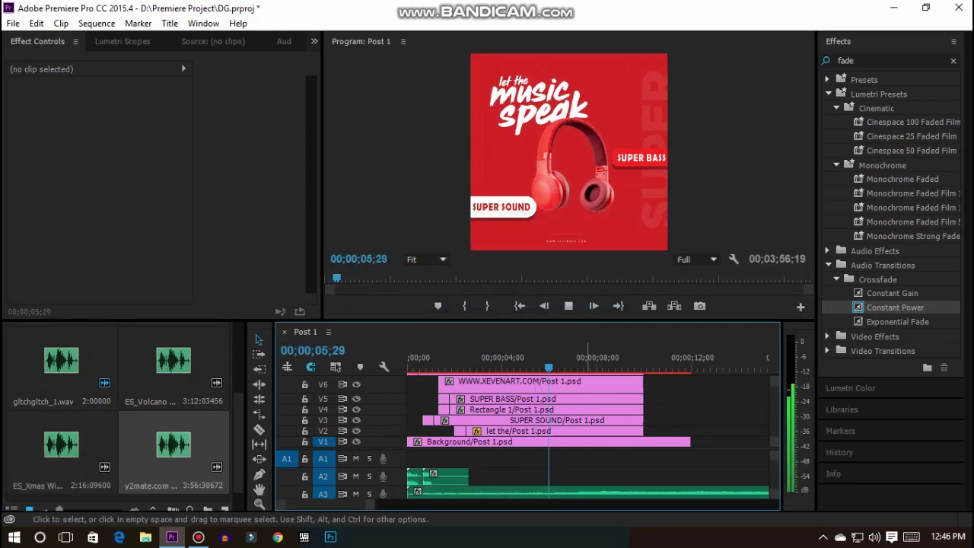
key("space")
Step: Cut the music clip on A3 at the end of the Background clip, around 00;00;11;28, and delete the remainder
left_click_drag(574, 366, 690, 366)
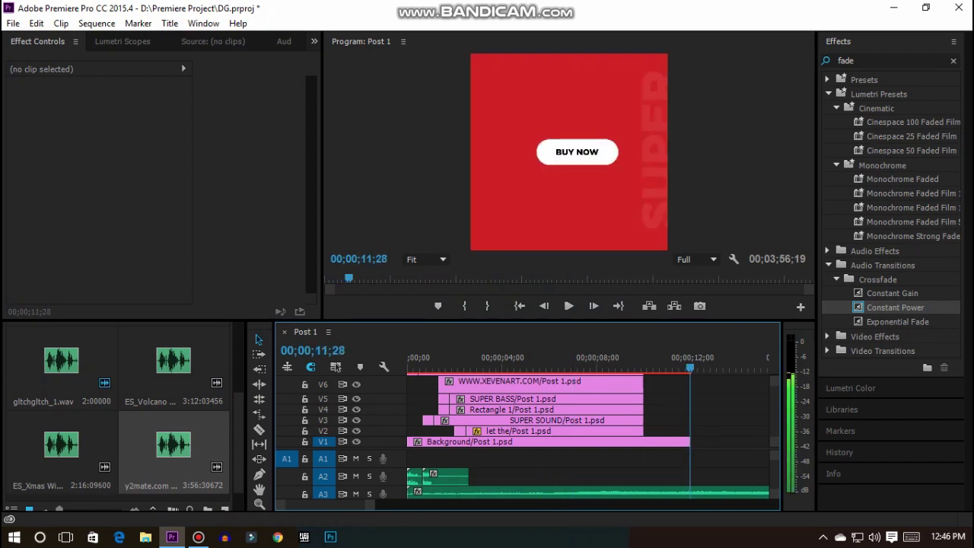
key("c")
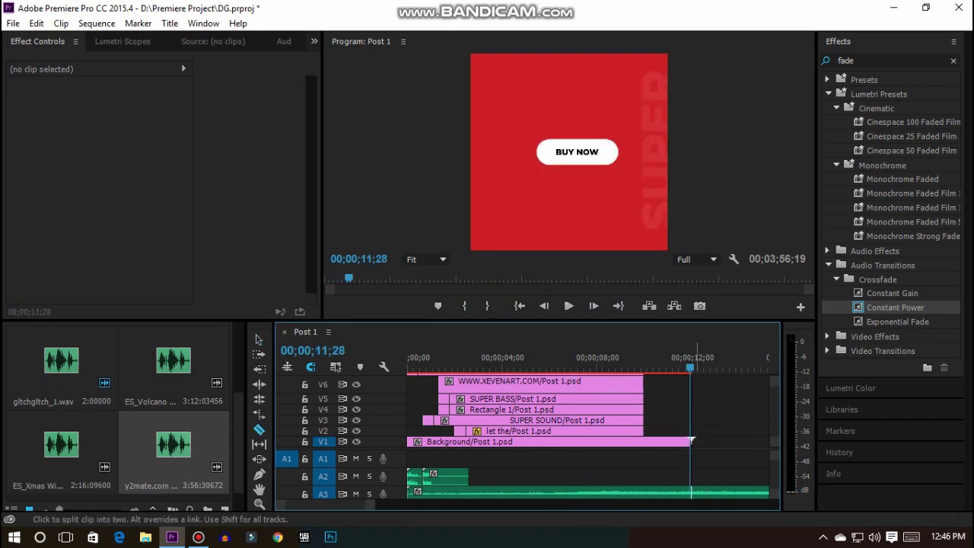
key("v")
left_click(723, 493)
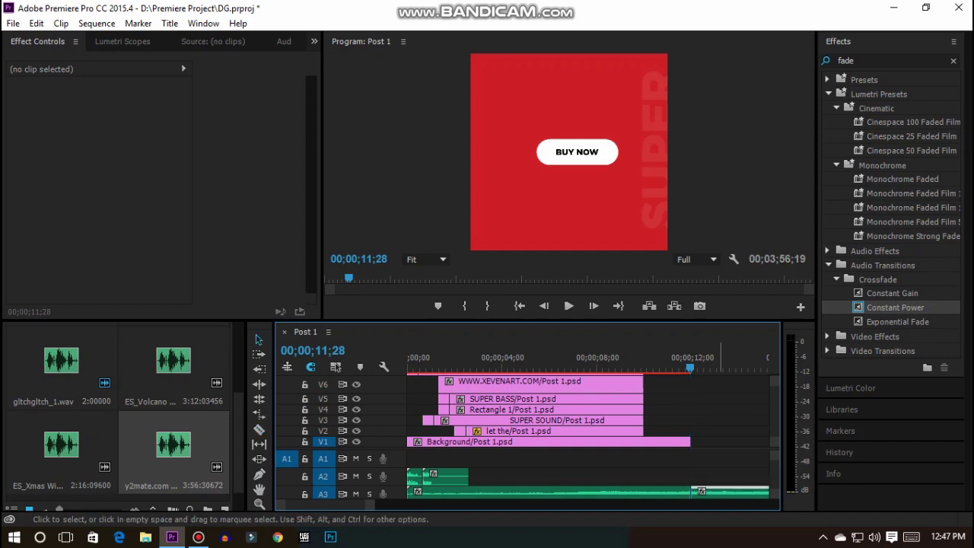
key("Delete")
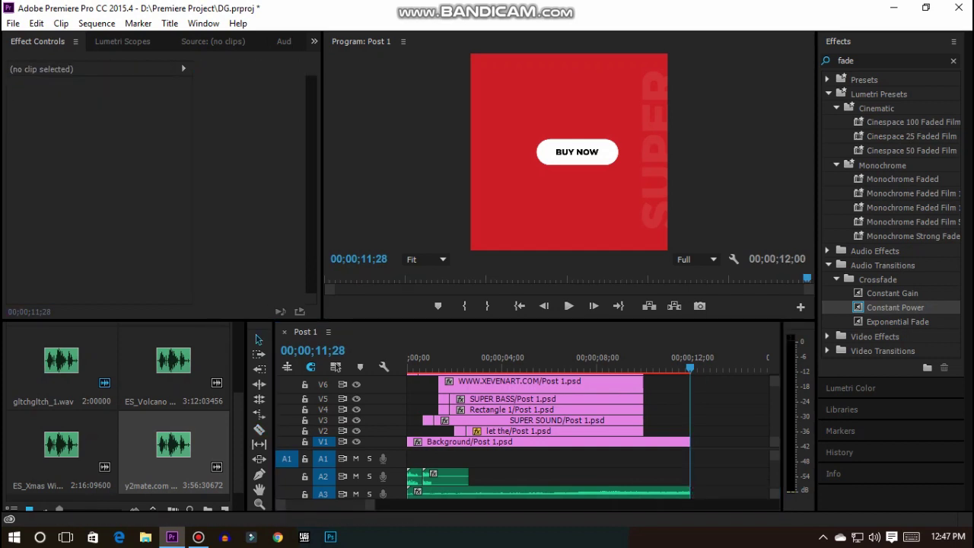
Step: Apply the Constant Power crossfade to the end of the music clip on A3 and play the sequence from the start
left_click_drag(895, 307, 692, 491)
key("ctrl+shift+d")
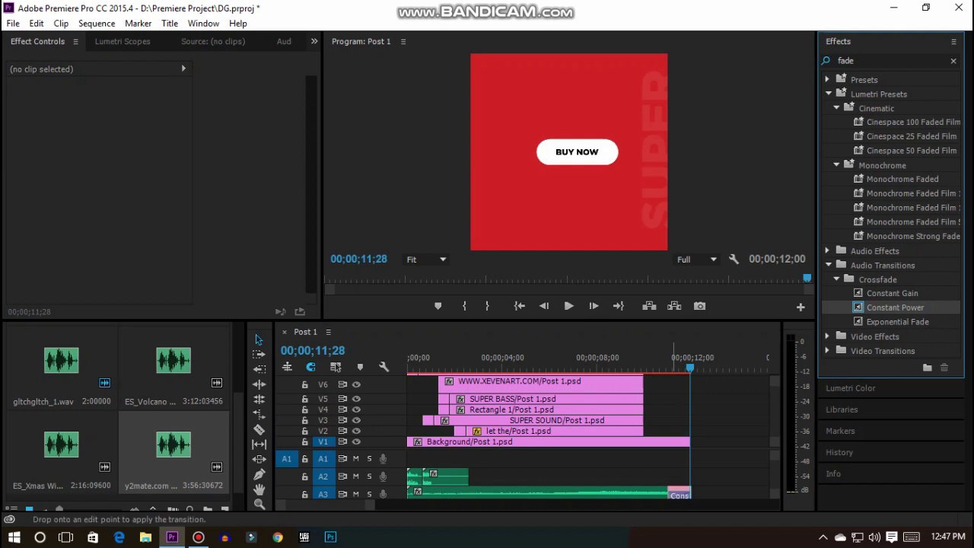
key("shift+3")
key("space")
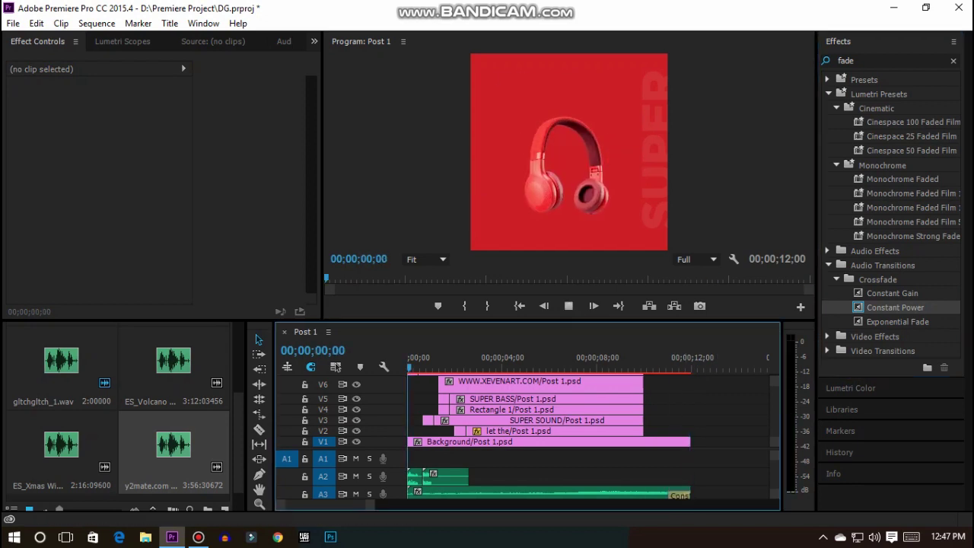